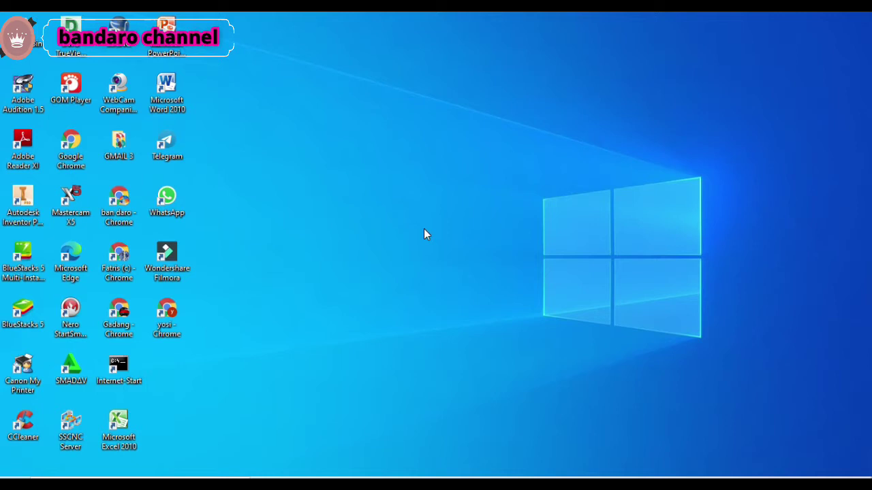
- Launch Autodesk Inventor Professional 2018 and open the dialog for creating a new file from a template
right_click(399, 235)
click(444, 275)
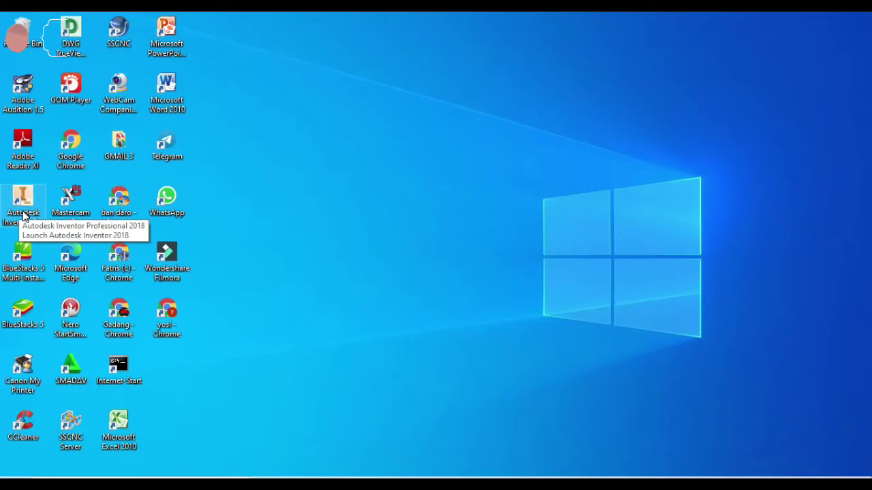
double_click(24, 216)
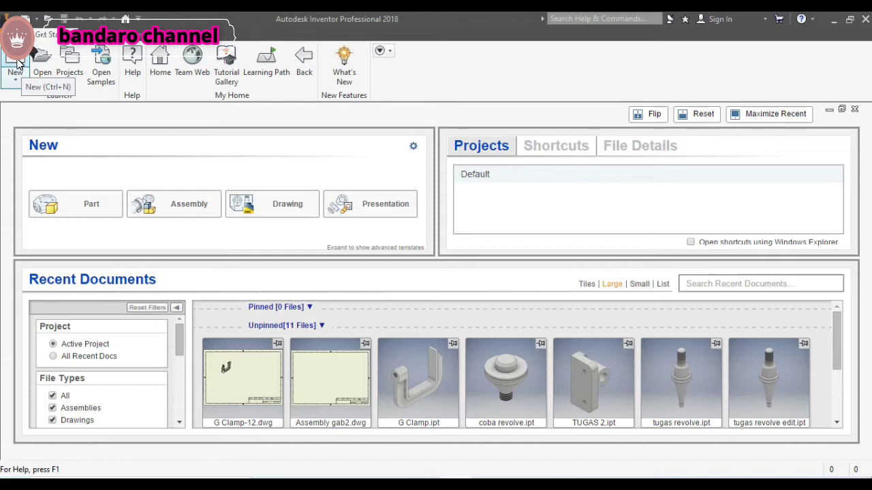
click(16, 61)
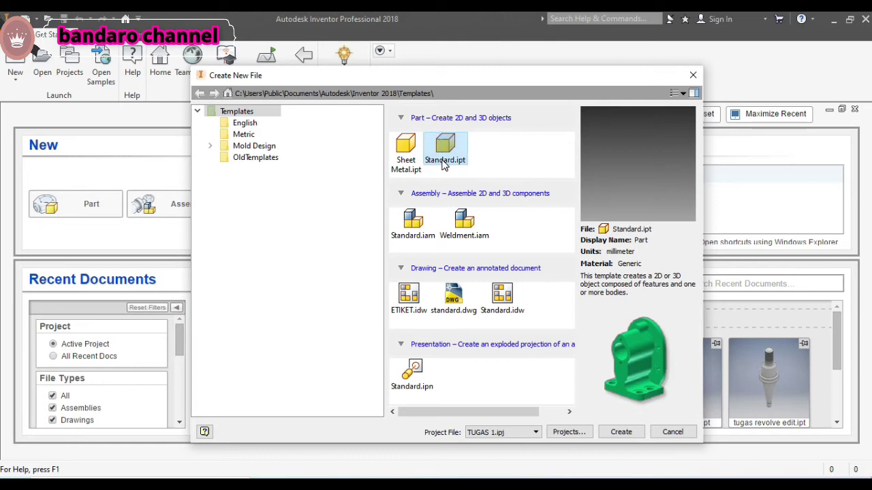
- Start a new single-user project from the project manager and name it JOB 1
click(568, 436)
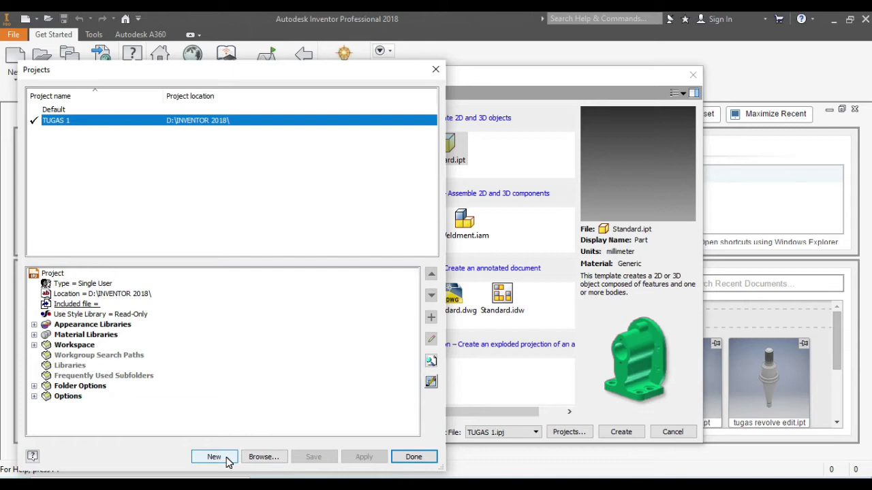
click(213, 457)
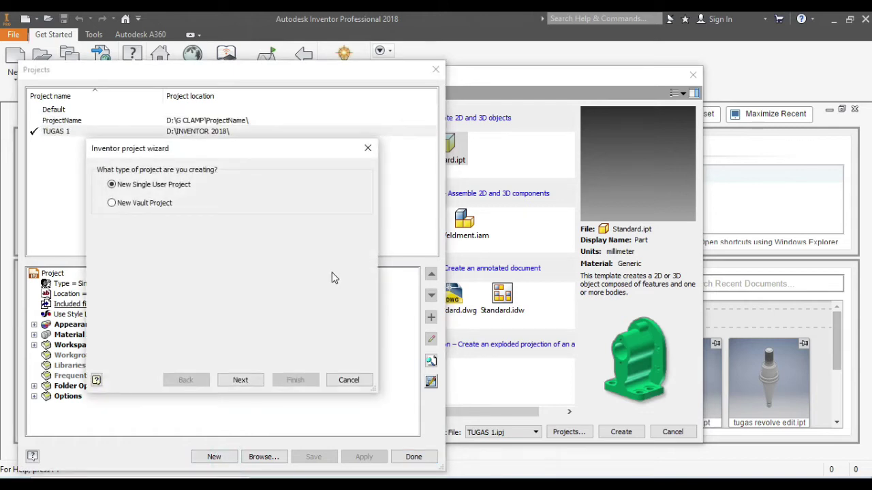
click(240, 380)
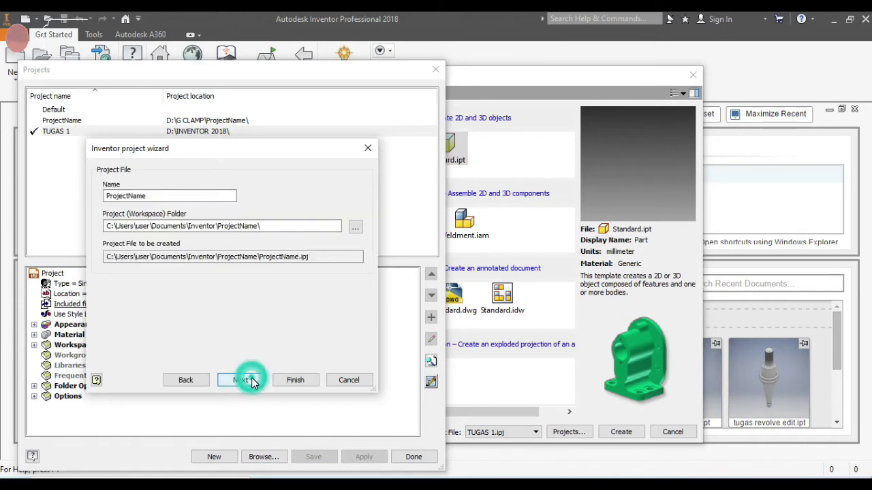
double_click(192, 195)
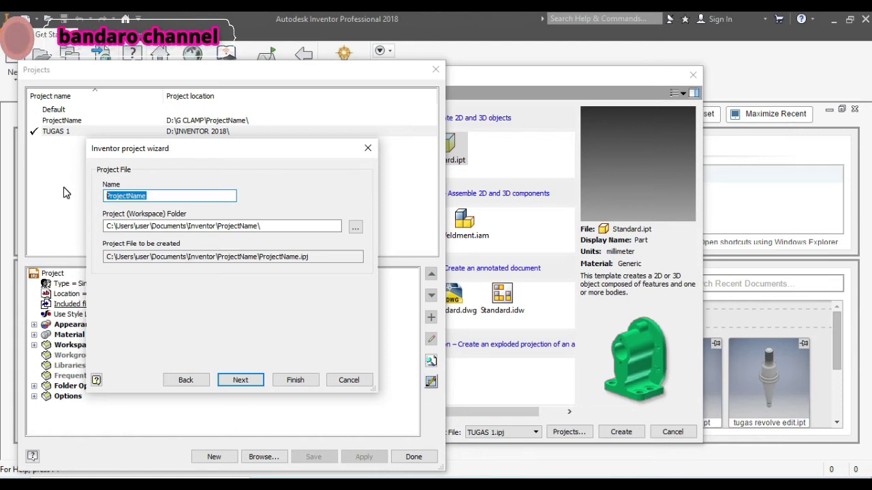
text(JOB)
text(1)
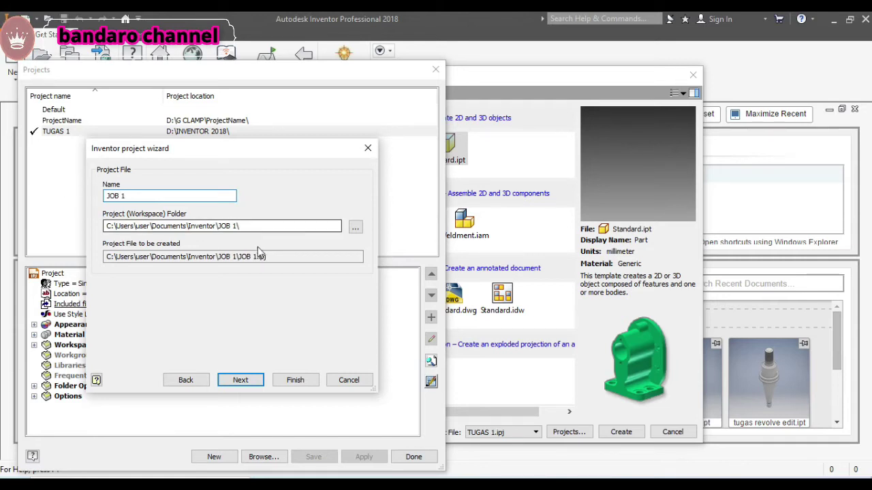
- Make a new folder named JOB 1 on Local Disk (D:) and choose it as the project's workspace folder
click(357, 229)
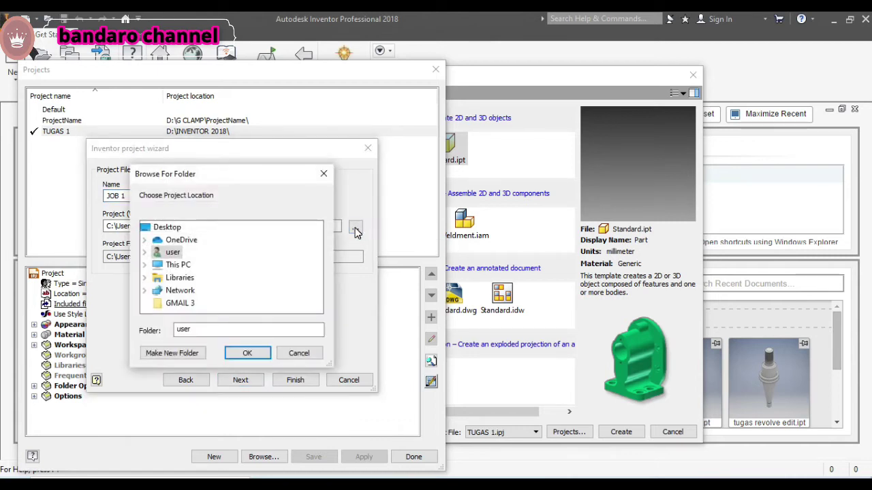
double_click(180, 265)
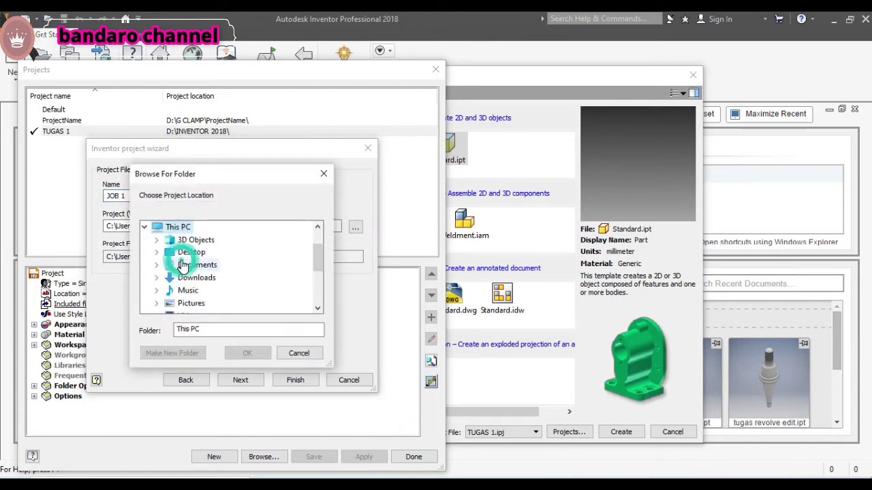
drag(320, 260, 319, 280)
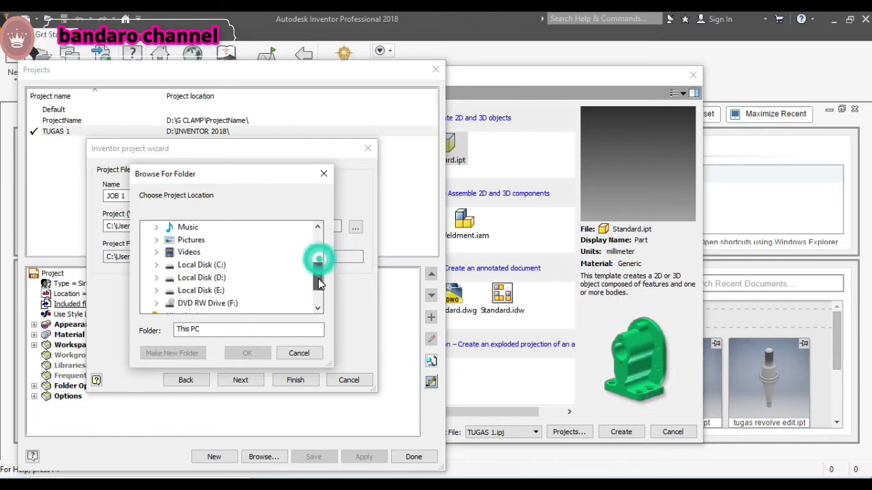
click(220, 279)
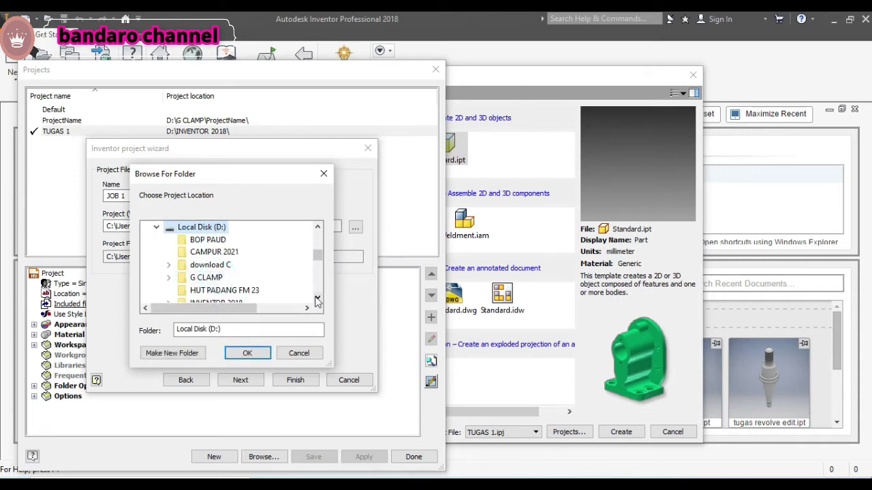
click(194, 356)
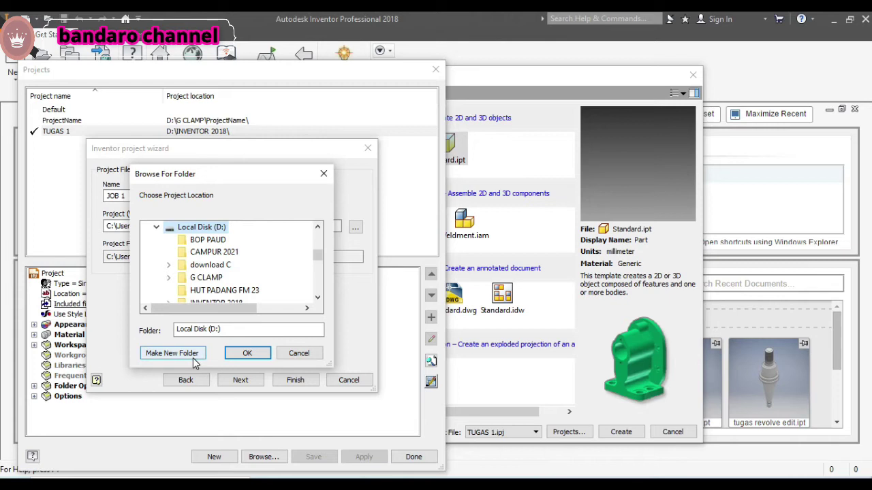
click(172, 354)
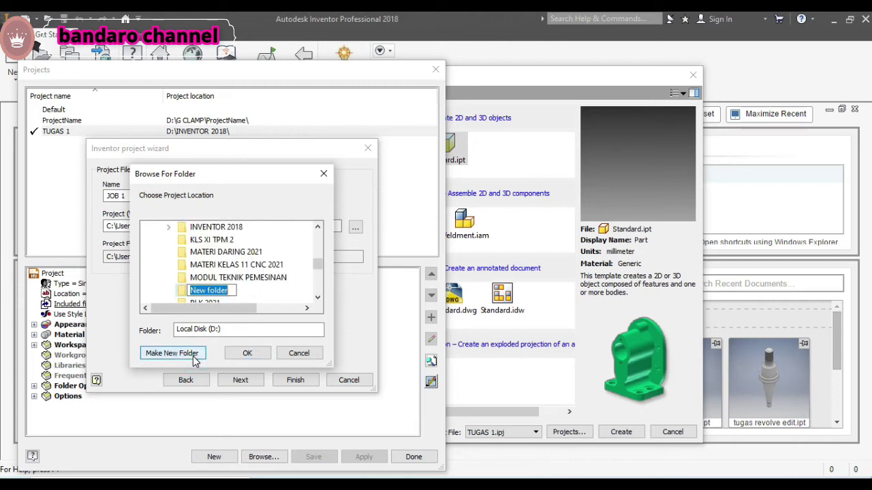
text(JO)
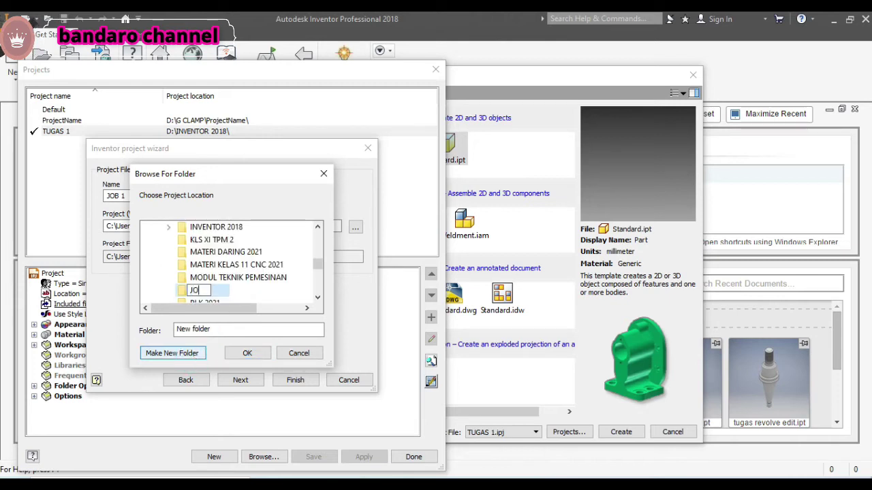
text(B 1)
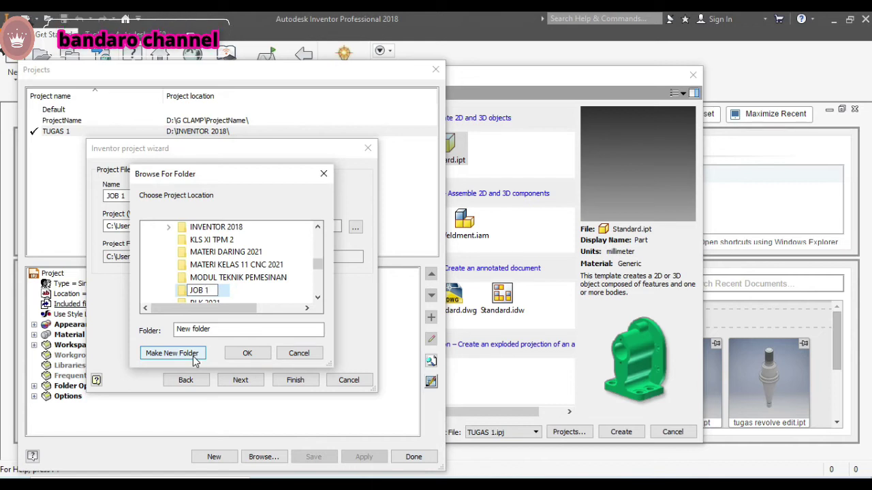
click(248, 353)
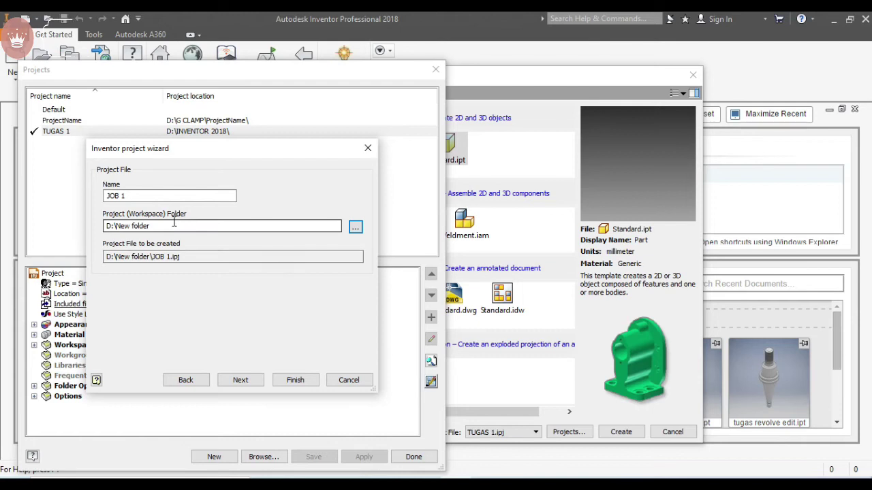
- Finish creating the JOB 1 project without adding libraries, accept creation of the missing project path, and close the project manager
click(254, 257)
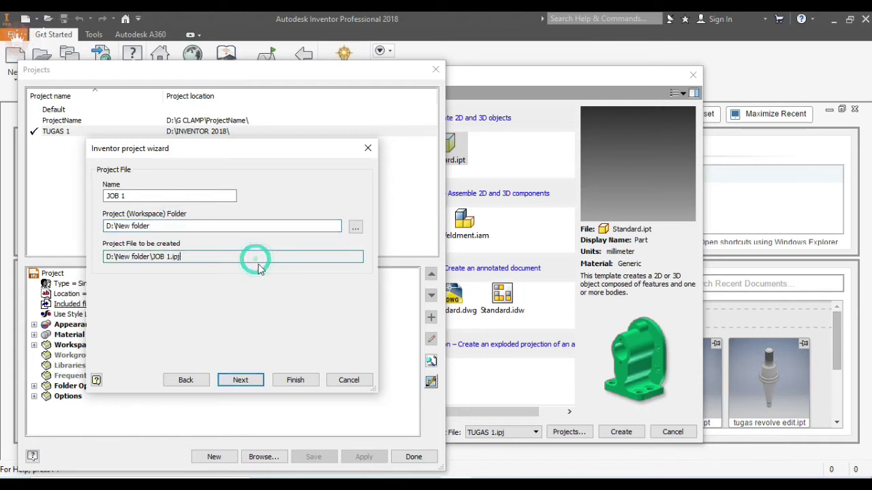
click(242, 381)
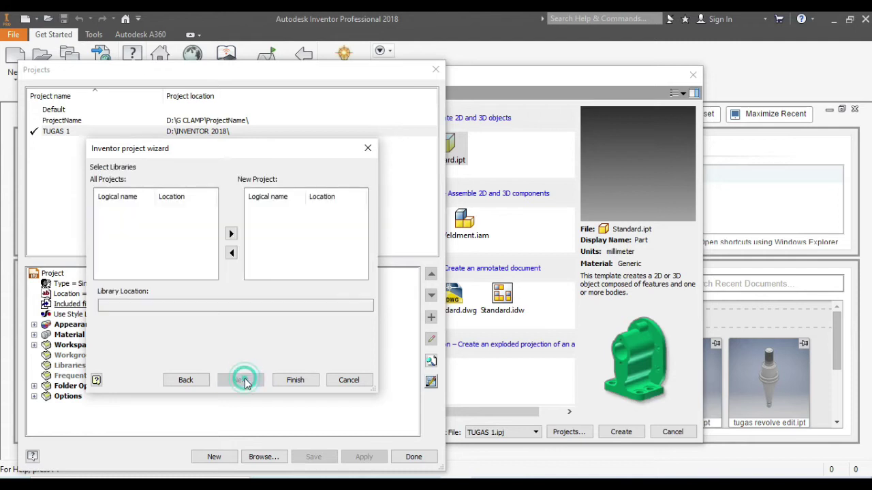
click(297, 381)
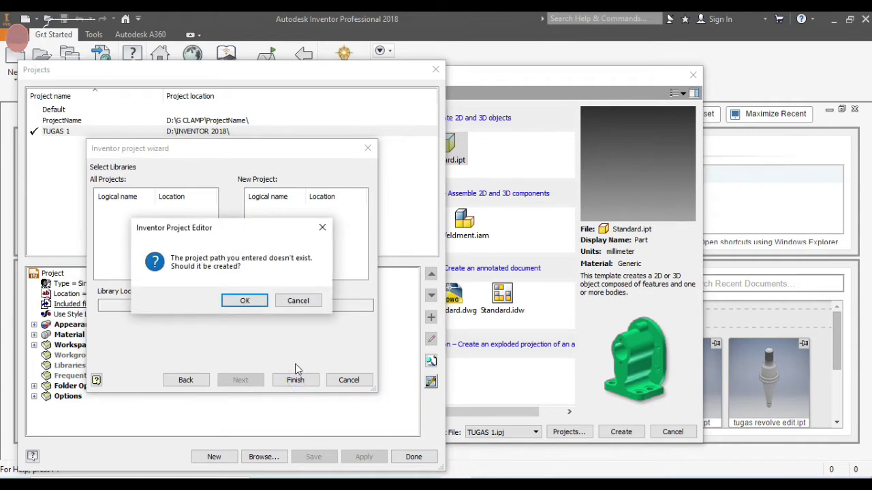
click(254, 301)
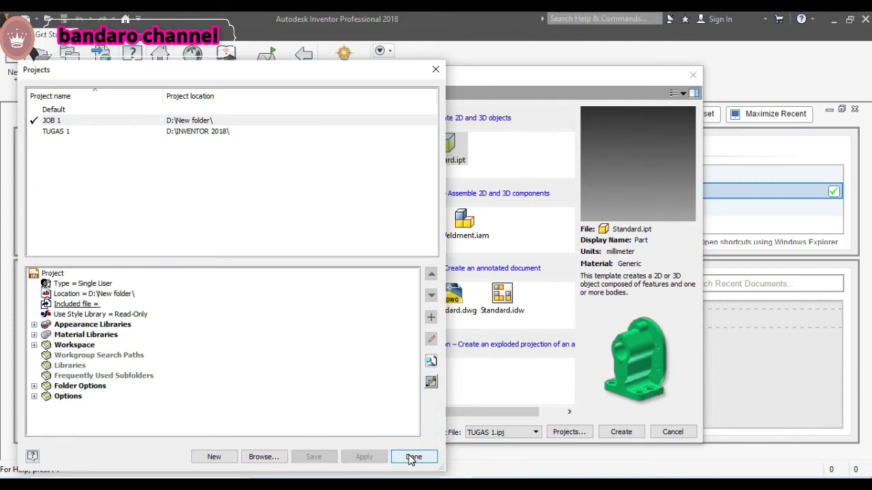
click(413, 458)
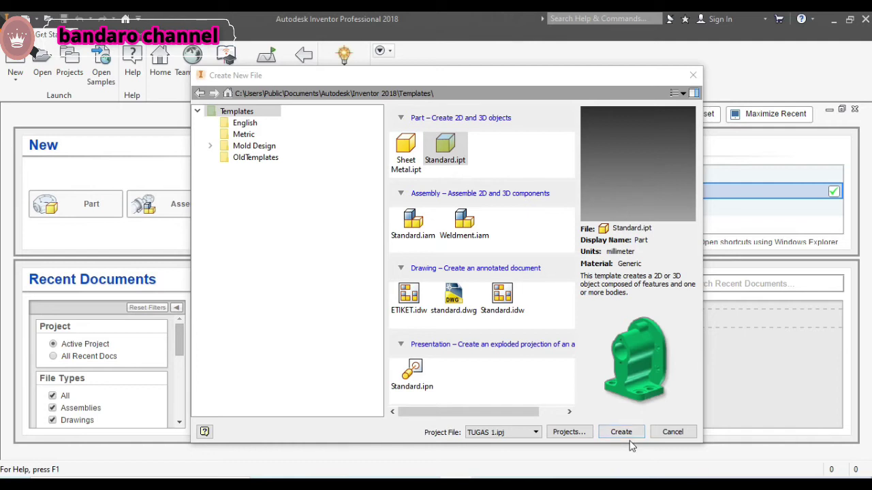
- Select JOB 1.ipj as the project file and create a new part from the Standard.ipt template
click(536, 433)
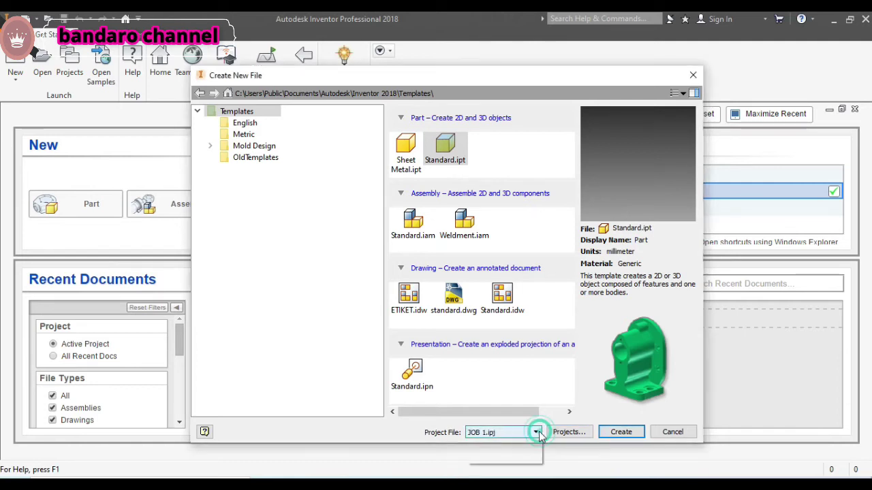
key(Up)
click(516, 451)
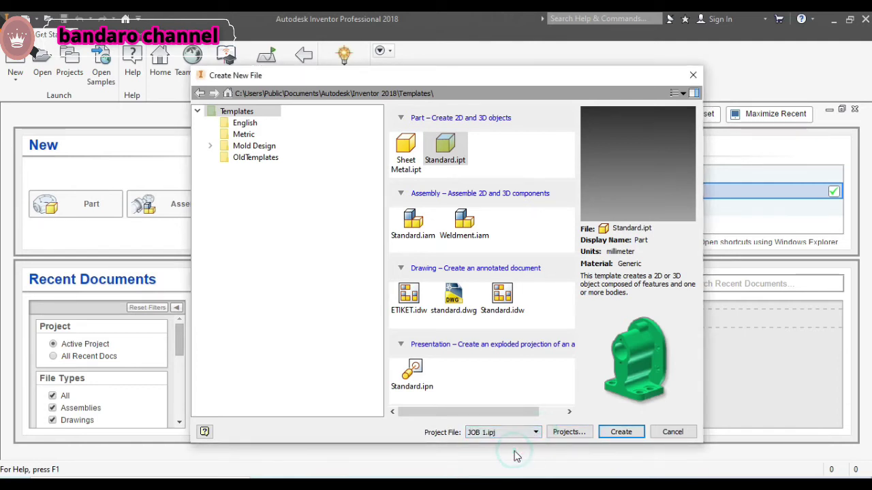
click(621, 432)
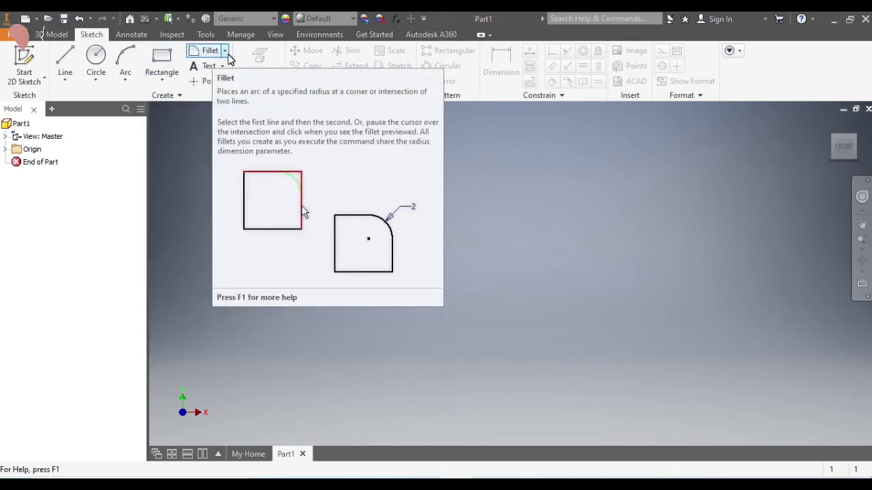
click(227, 54)
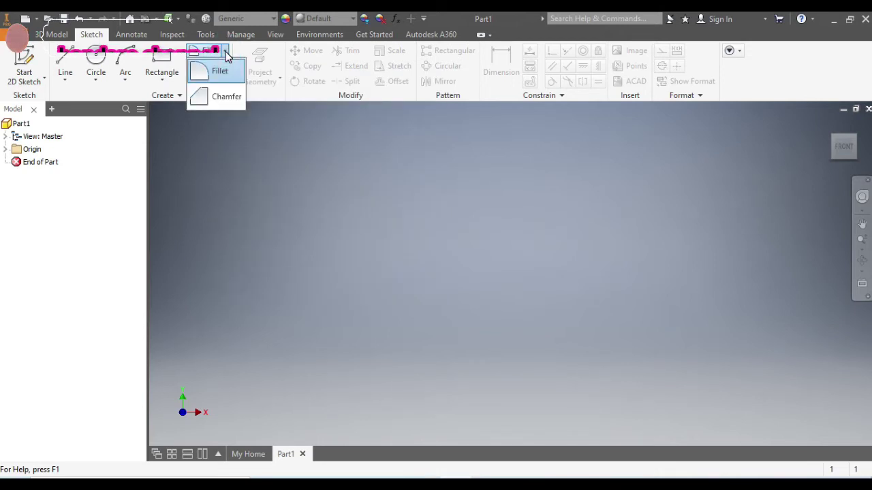
click(227, 55)
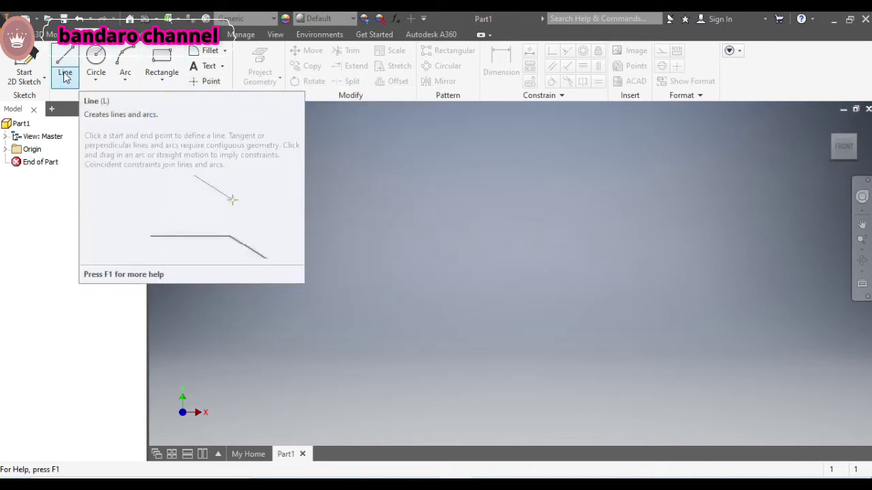
- Start a sketch on the XY plane and draw a two-point center rectangle at the origin, 20 mm wide and about 10.4 mm high
click(69, 60)
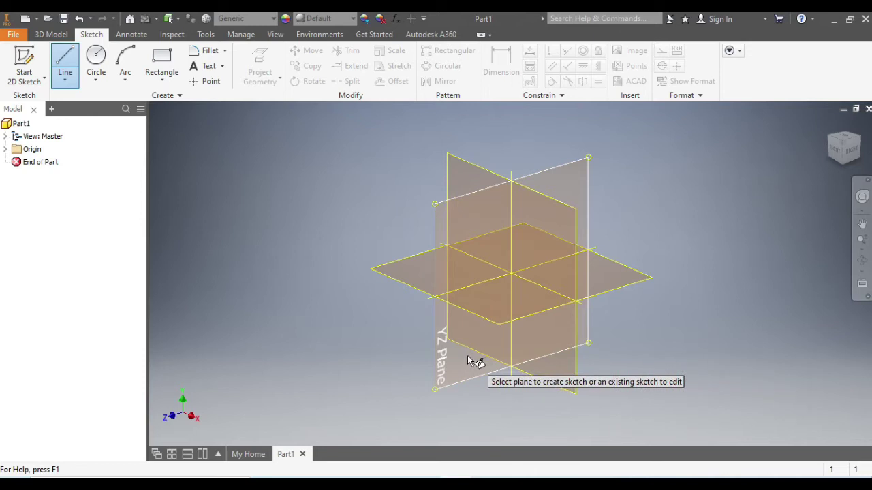
click(462, 180)
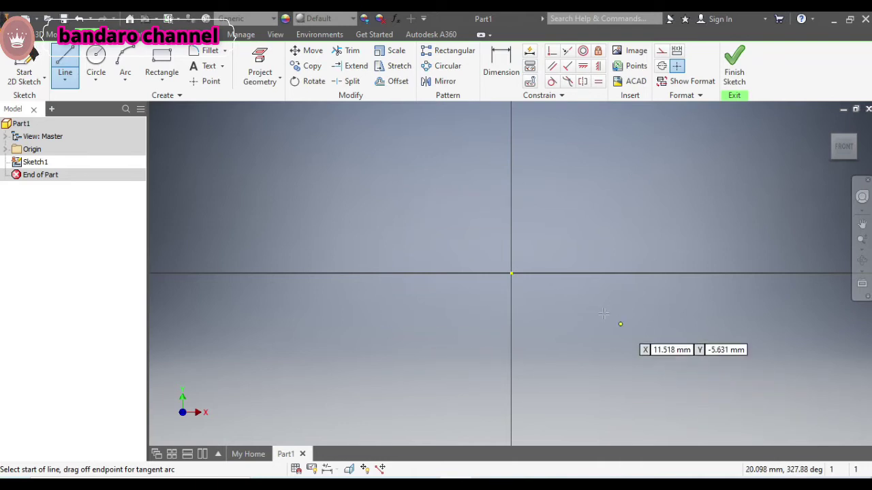
click(161, 81)
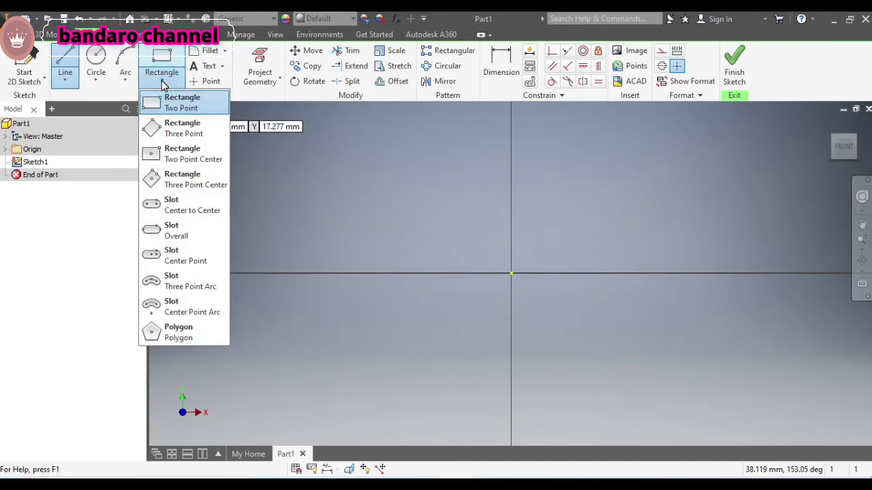
click(206, 156)
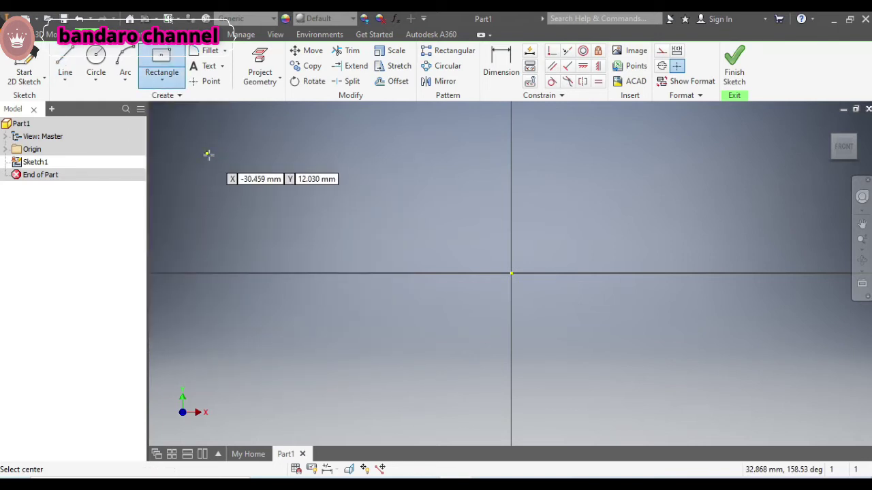
click(510, 273)
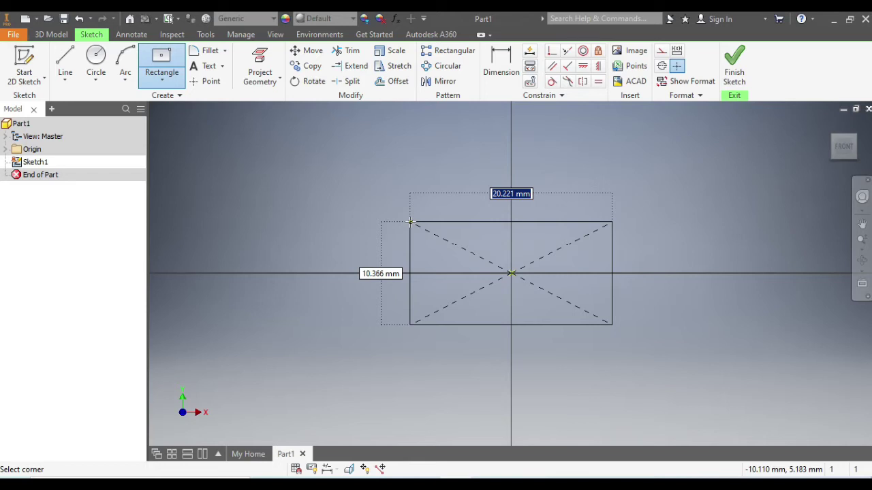
text(2)
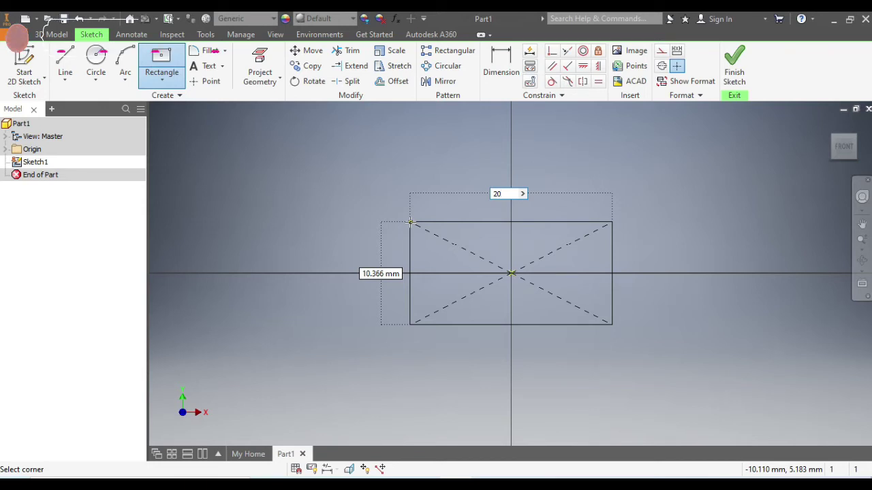
text(0)
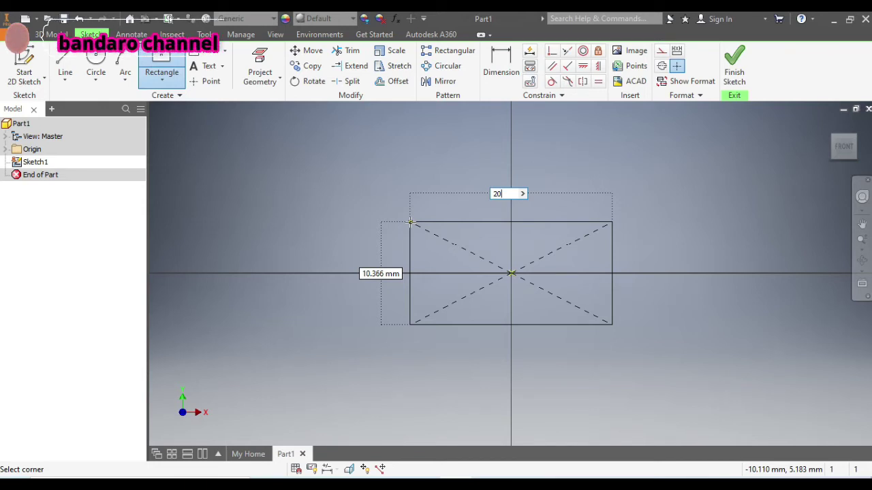
key(Tab)
click(411, 221)
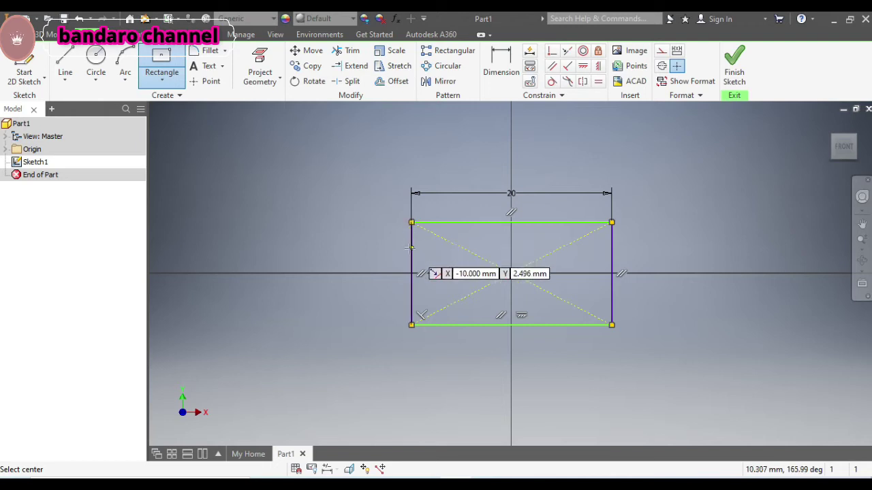
- Dimension the rectangle's height between its two right corners and set it to 10 mm
click(411, 251)
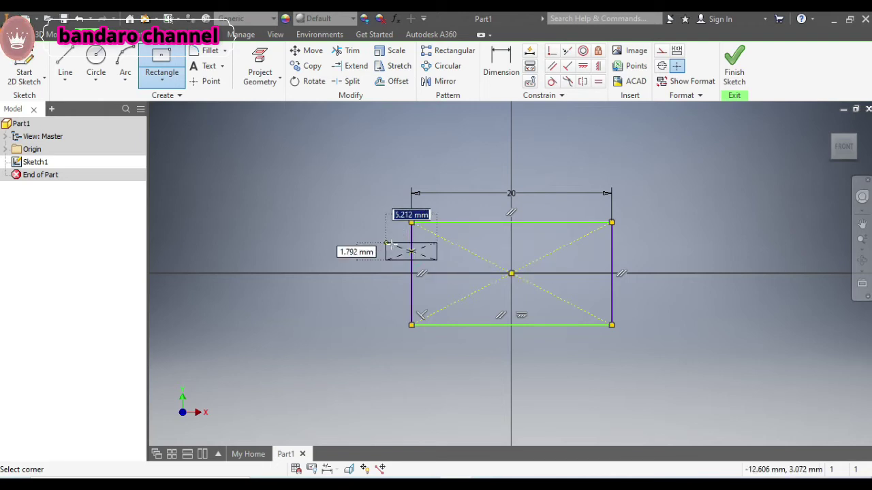
key(Escape)
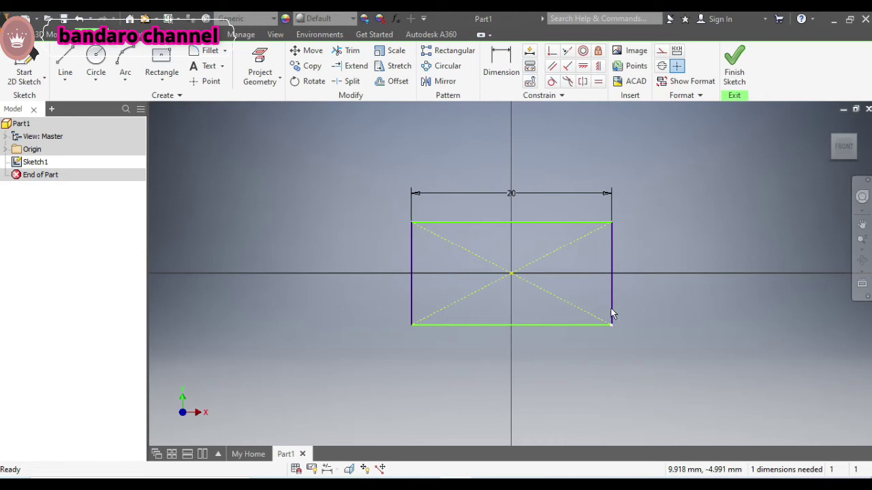
click(502, 64)
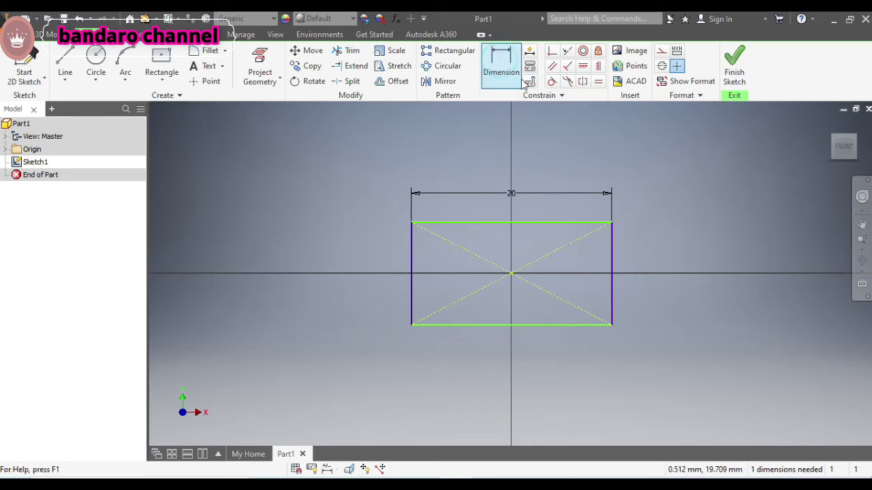
click(612, 224)
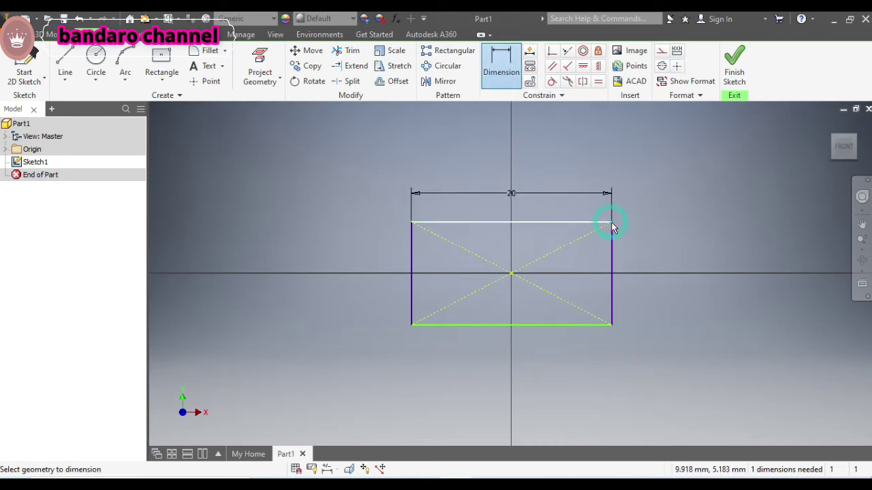
click(611, 326)
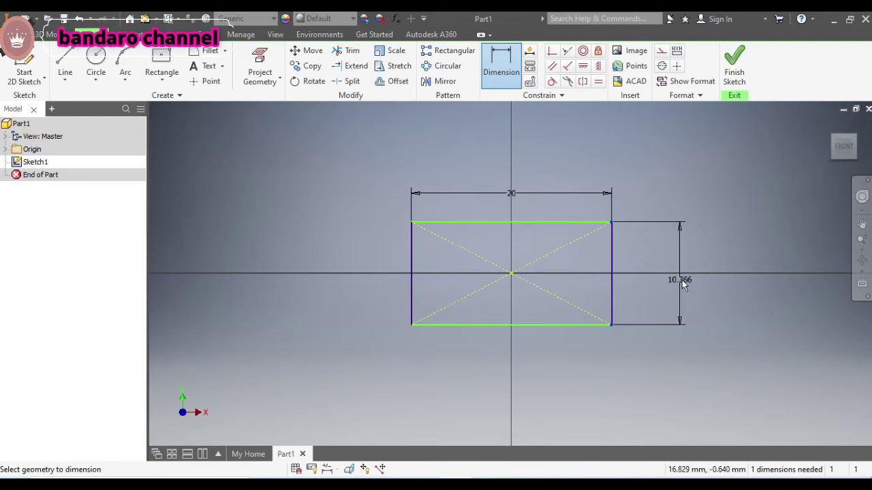
click(657, 282)
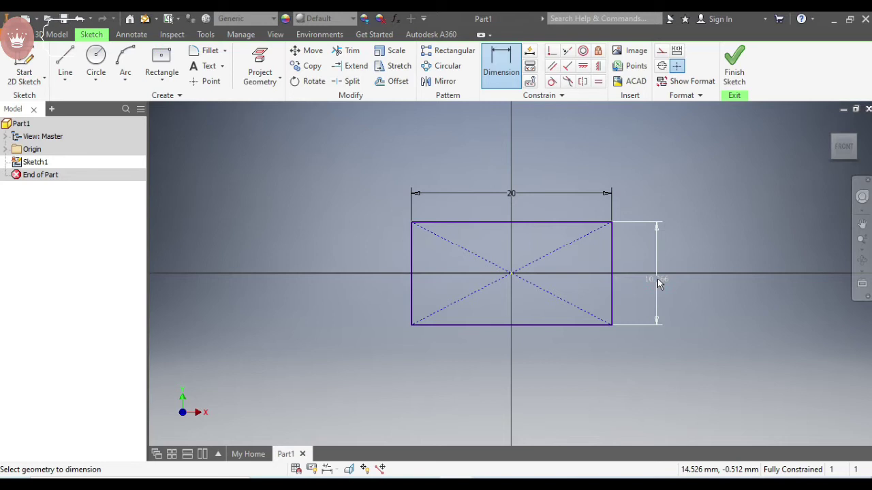
click(657, 281)
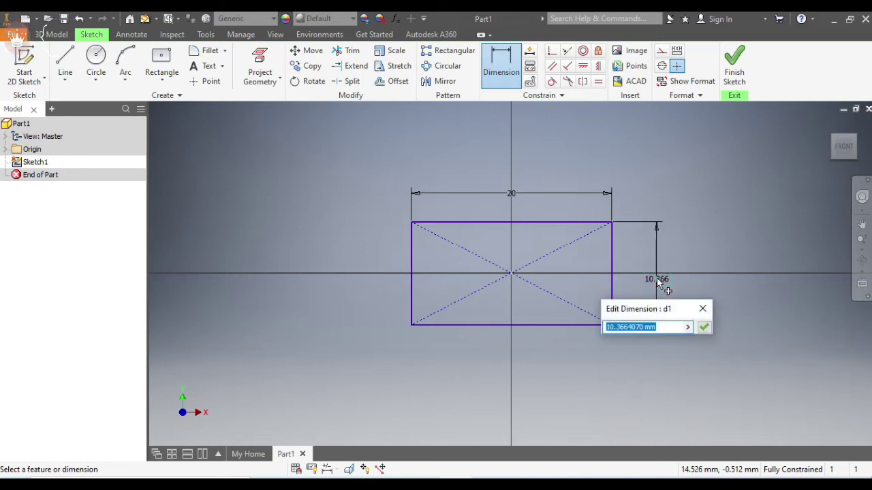
text(1)
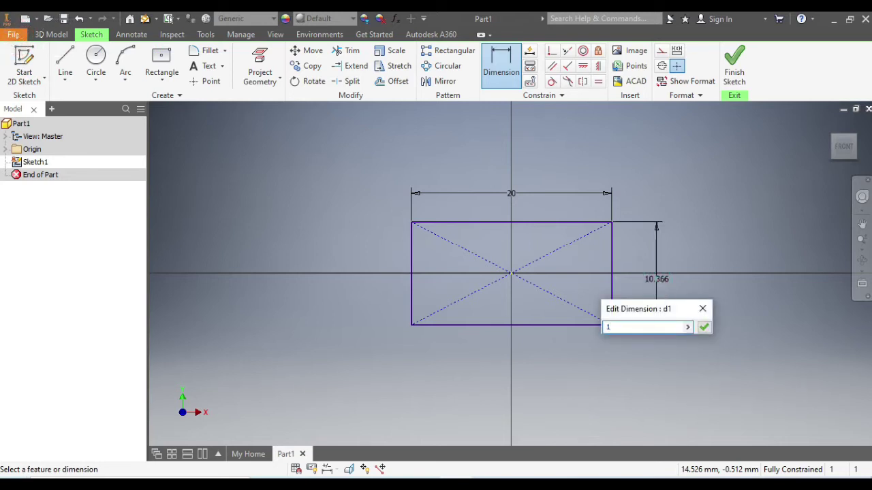
text(0)
key(Return)
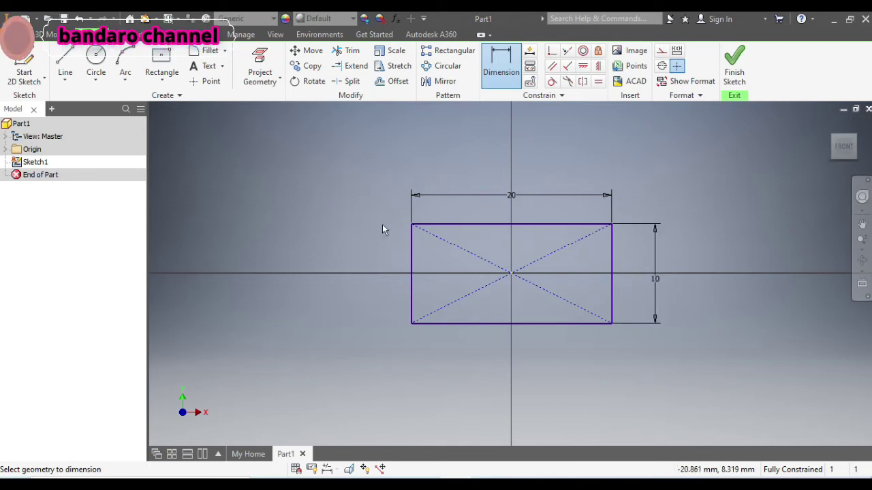
- Draw a diagonal line across the rectangle's lower-right corner, from about 3.3 mm along the bottom edge to about 3.1 mm up the right edge
click(66, 60)
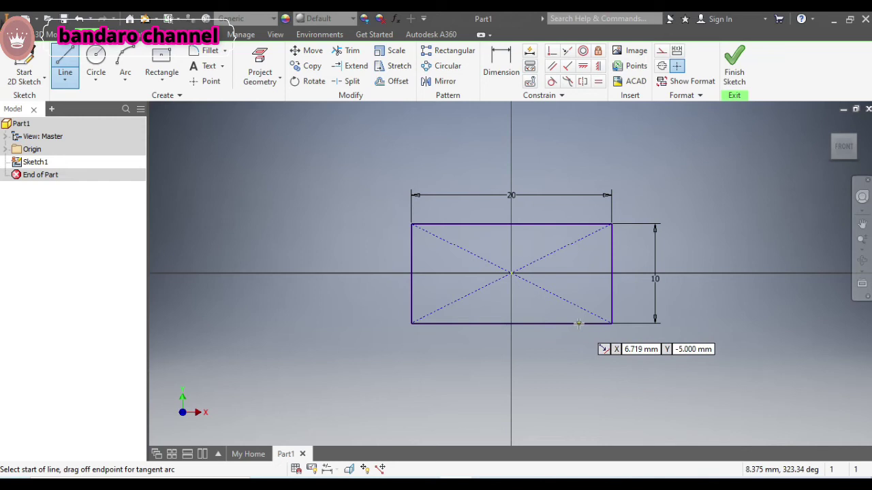
click(578, 324)
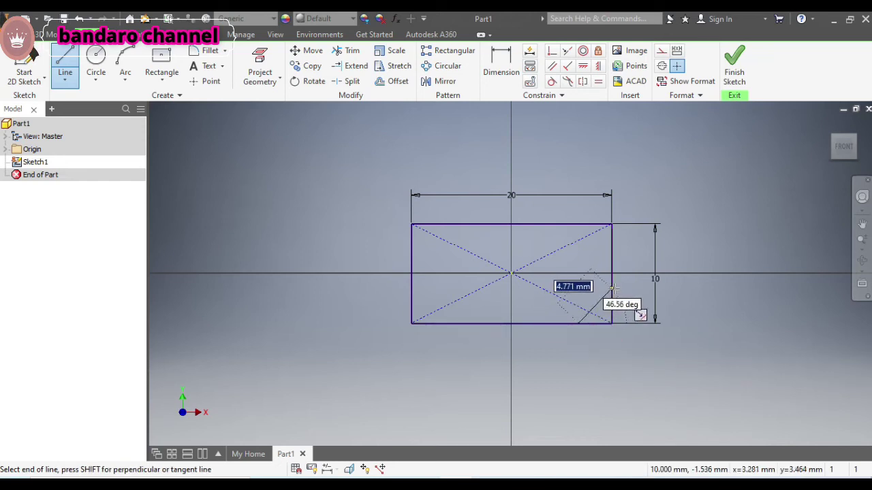
click(611, 292)
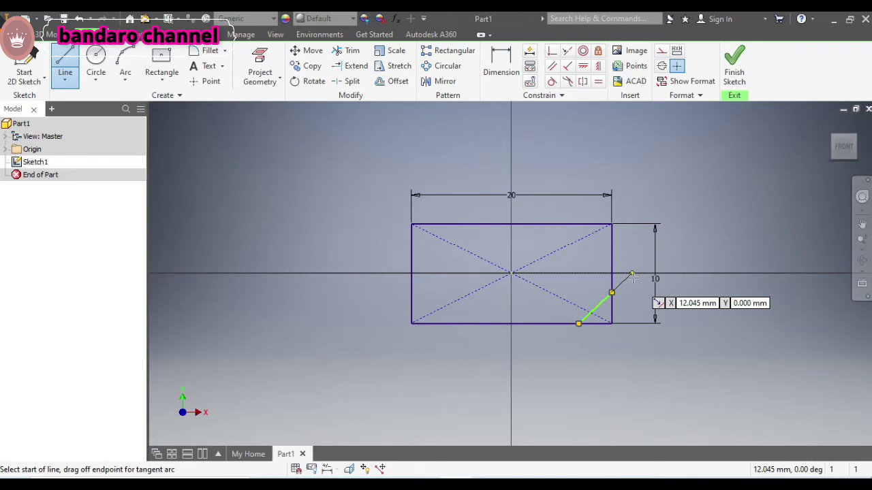
key(Escape)
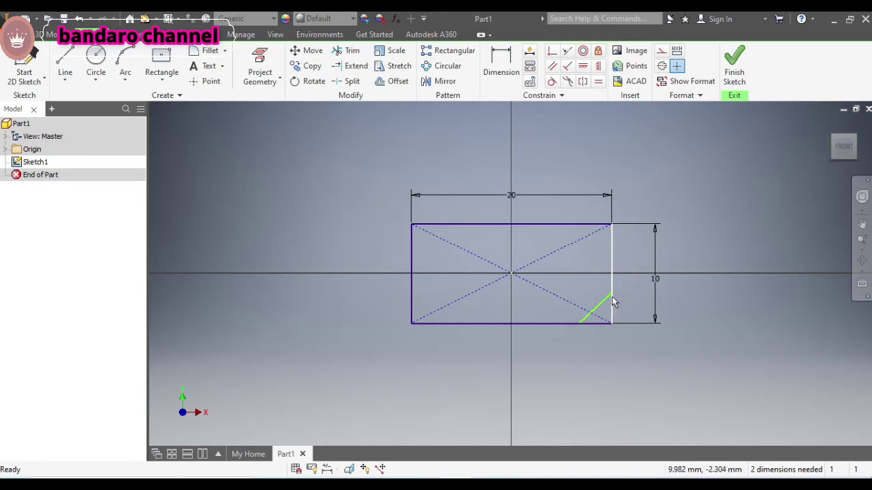
- Dimension the vertical distance from the diagonal line's upper end to the rectangle's lower-right corner as 3 mm
click(501, 60)
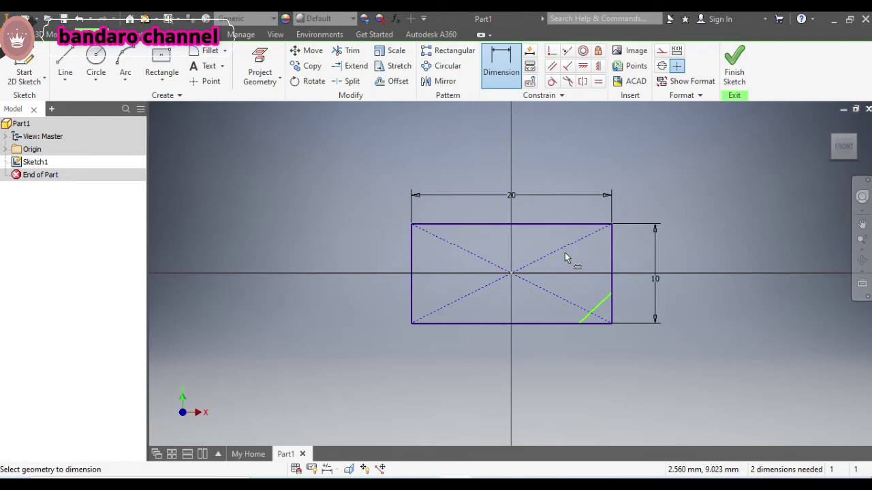
click(612, 314)
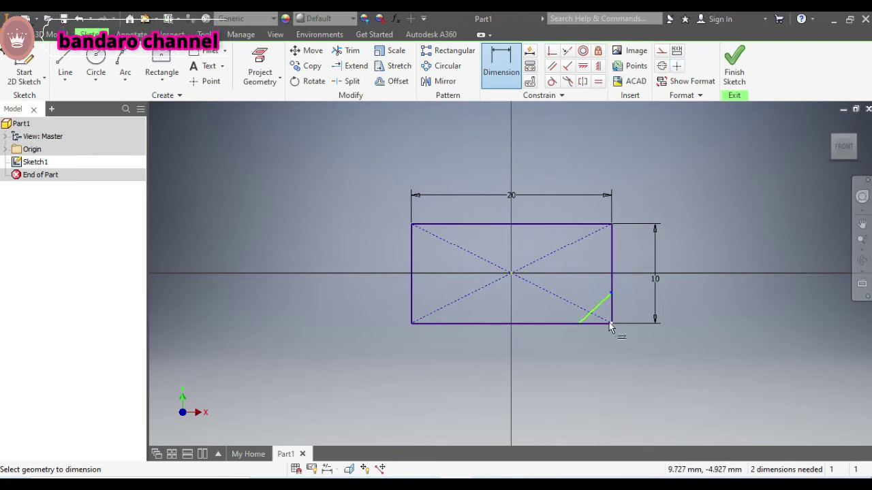
click(616, 324)
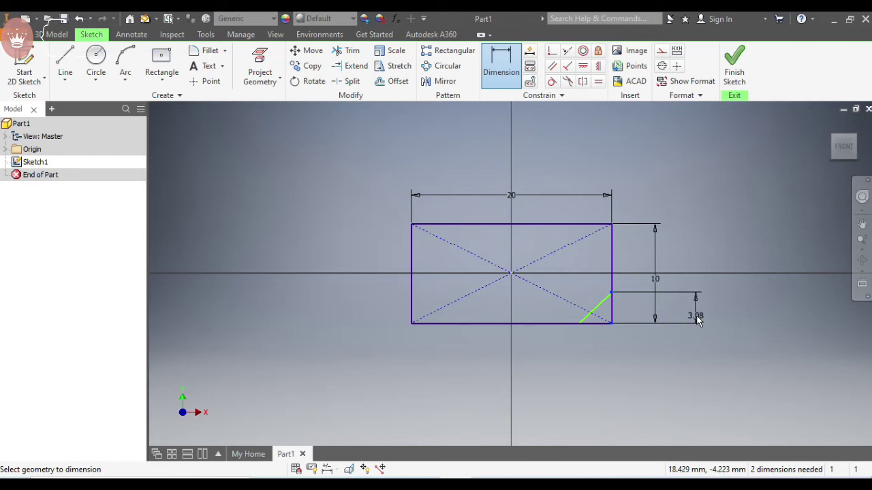
click(696, 312)
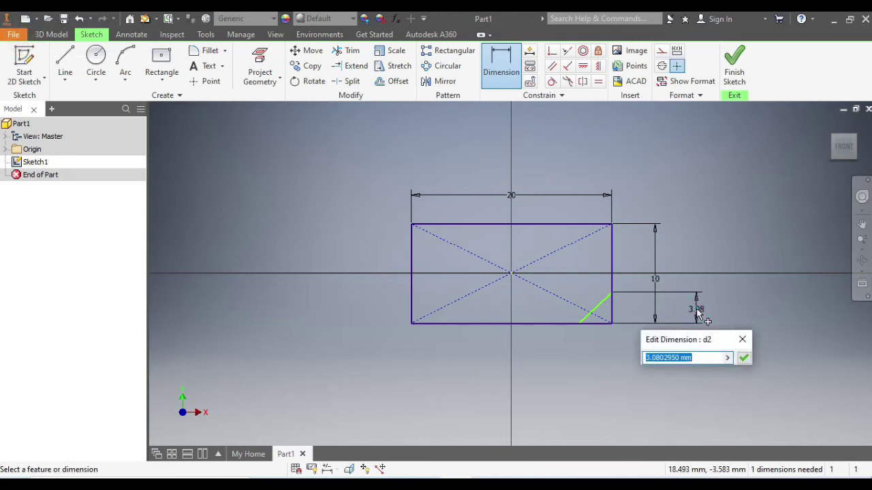
text(3)
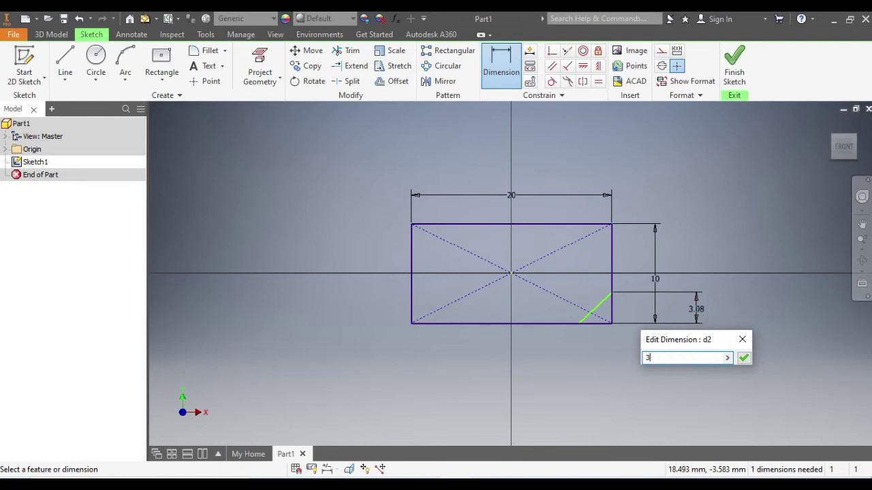
key(Return)
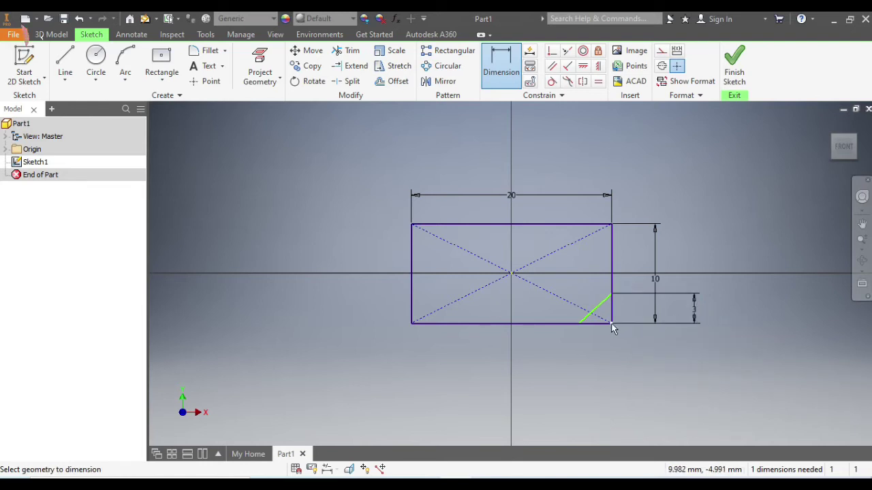
- Dimension the horizontal distance from the diagonal line's lower end to the rectangle's lower-right corner as 3 mm
click(579, 326)
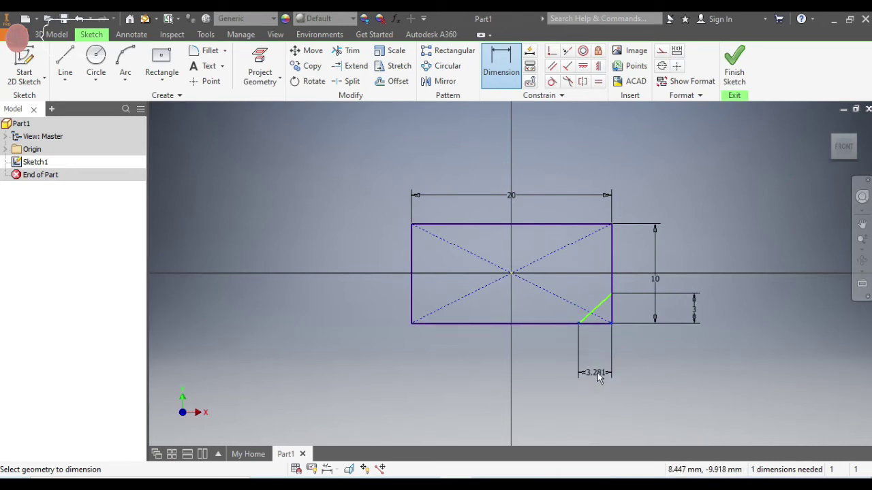
click(598, 375)
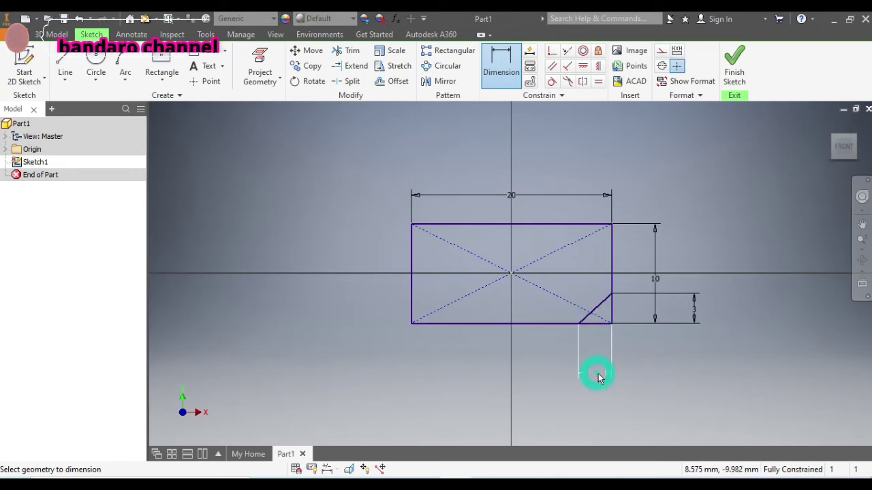
text(3)
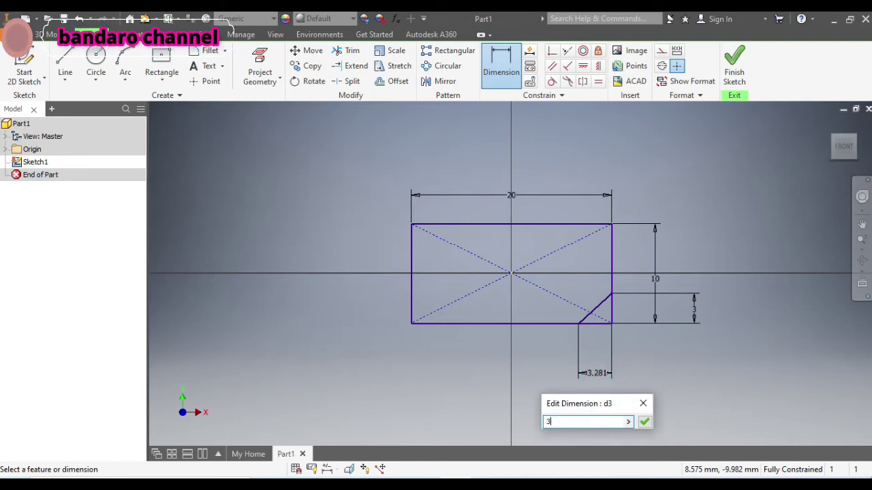
key(Return)
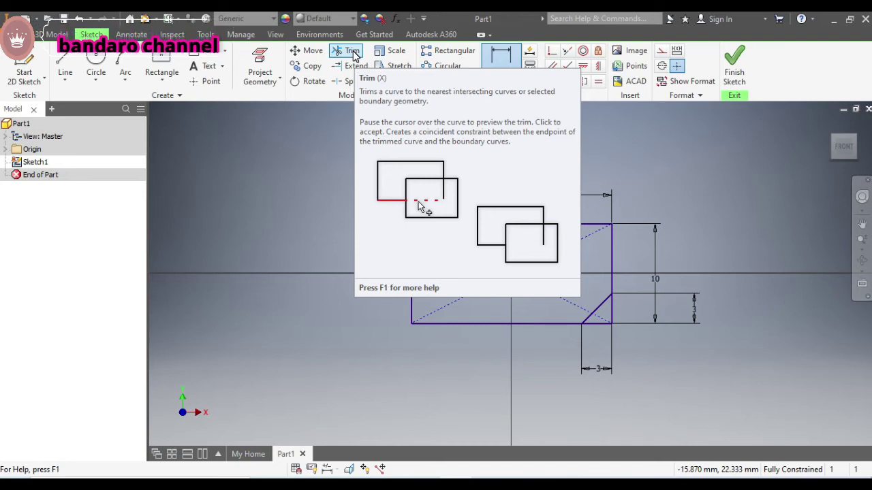
- Trim the two rectangle edge segments outside the diagonal line at the lower-right corner
click(352, 52)
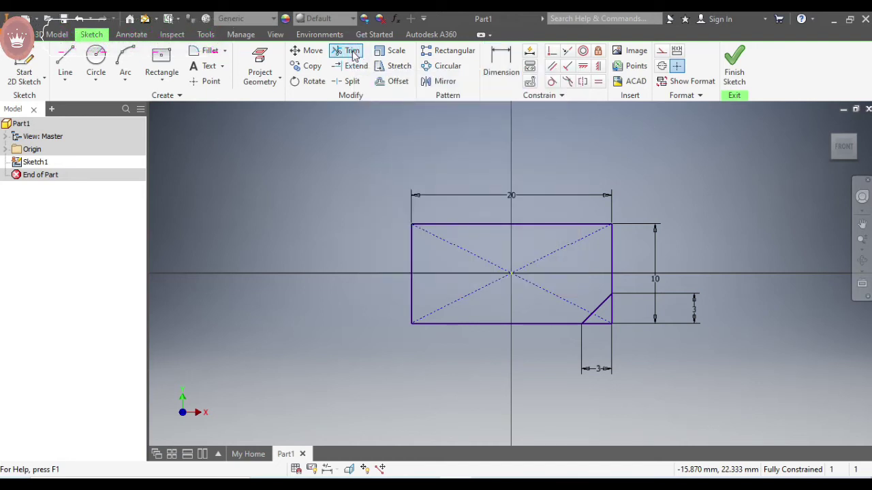
click(611, 305)
click(598, 324)
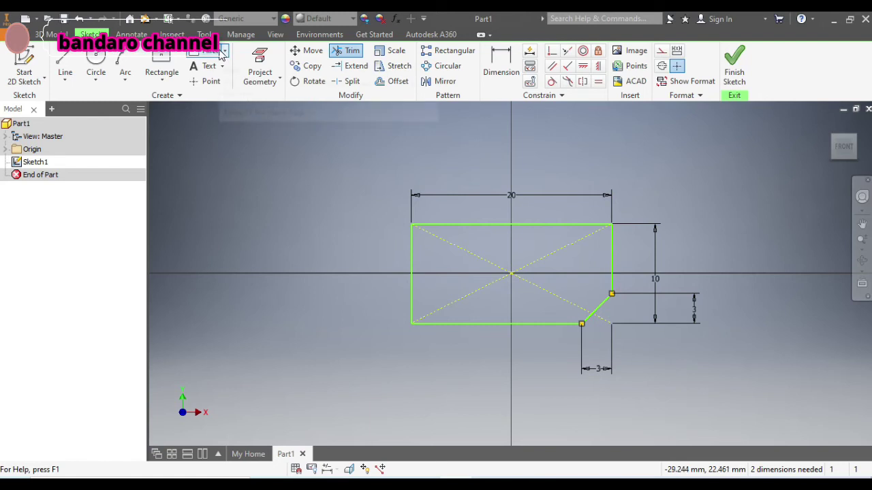
- Fillet the profile's upper-right and lower-left corners with a 3 mm radius
click(224, 53)
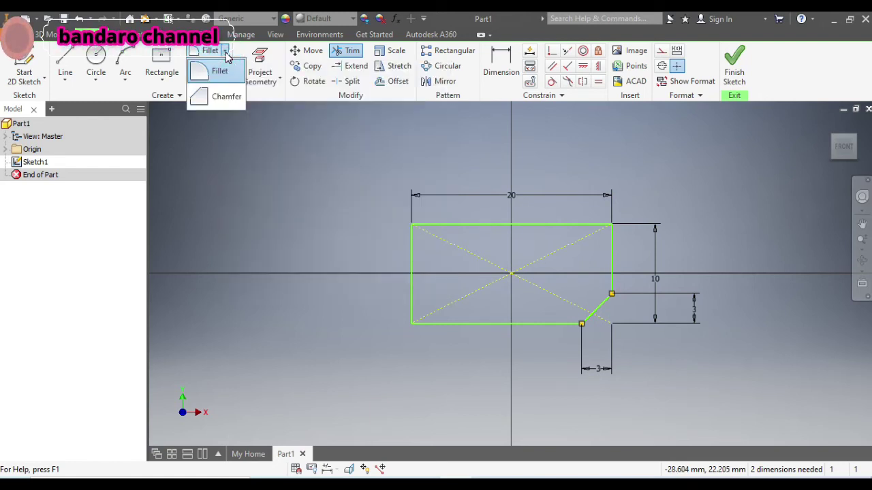
click(229, 72)
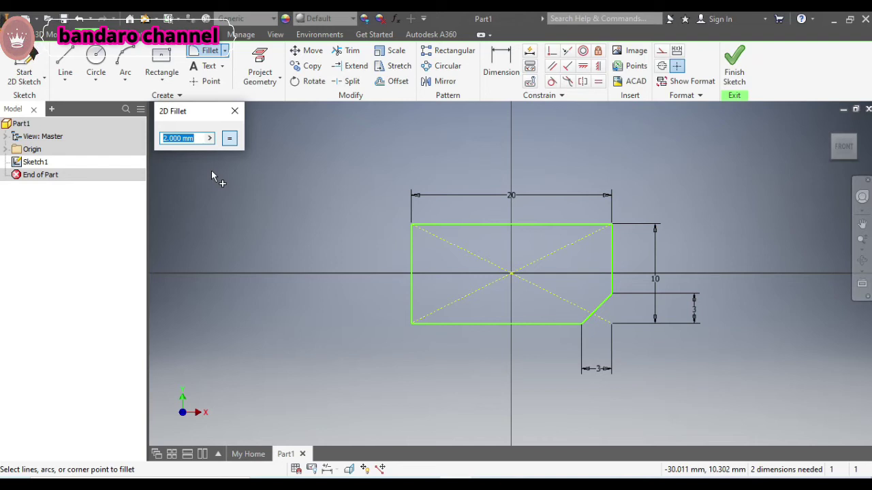
text(3)
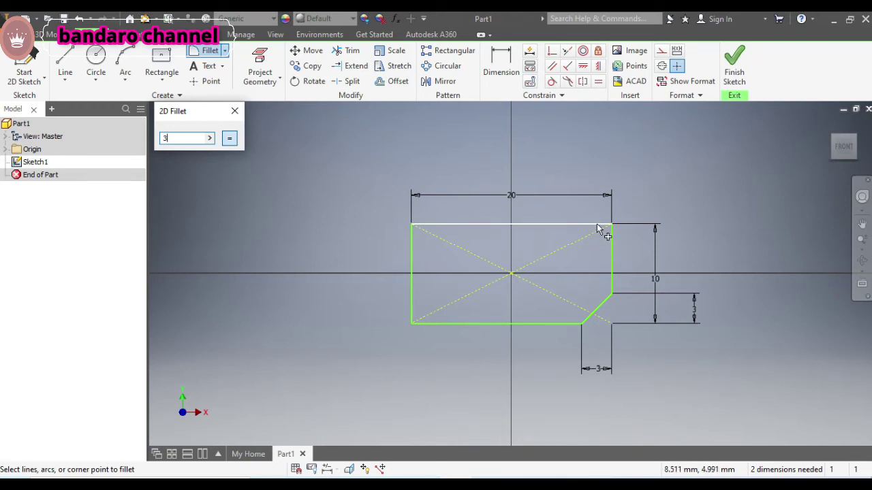
click(601, 225)
click(611, 240)
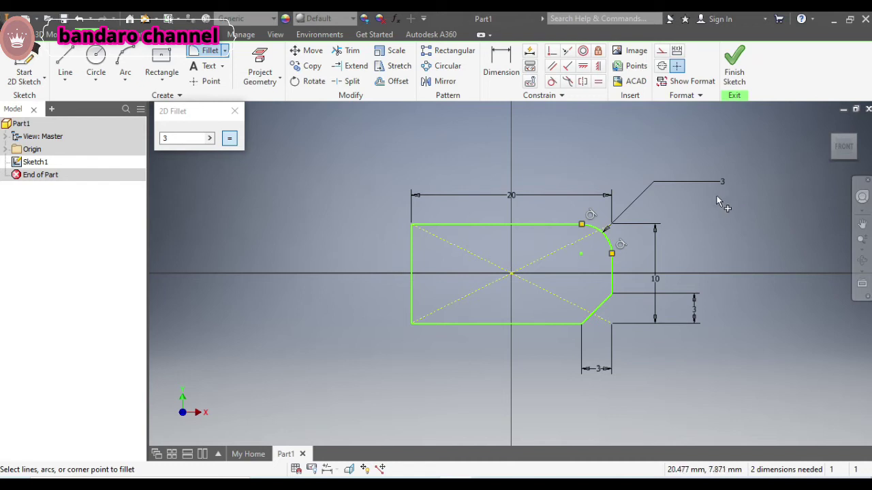
click(413, 306)
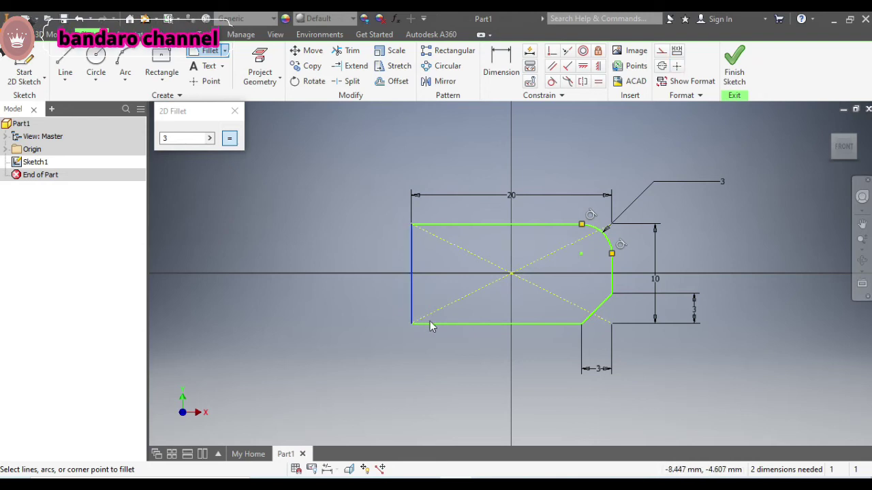
click(431, 325)
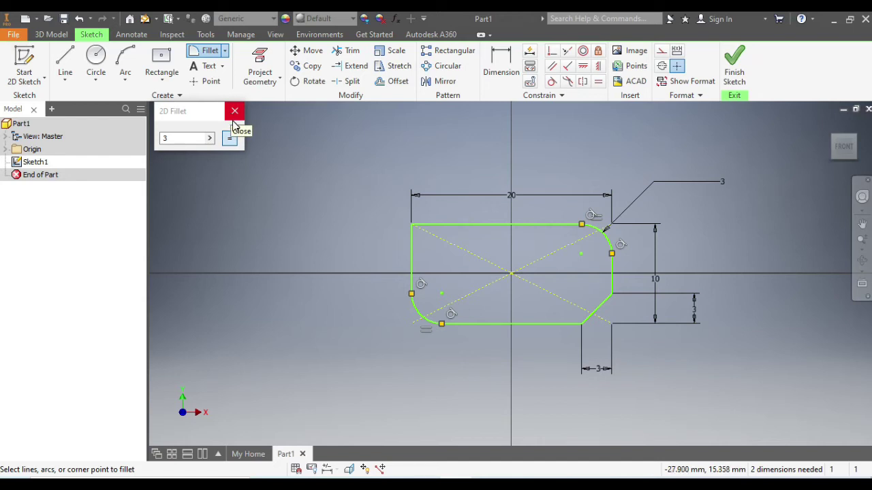
- Draw a 3 mm diameter circle centred on the lower-left fillet's centre point
click(98, 58)
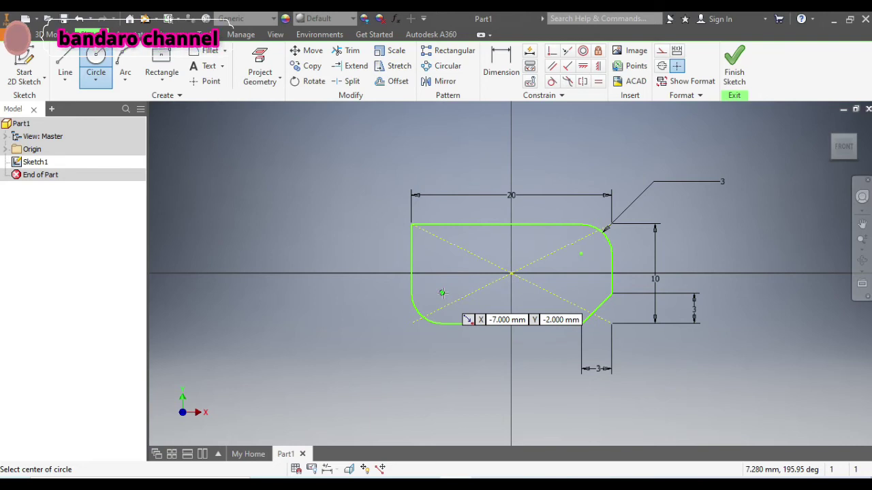
click(442, 292)
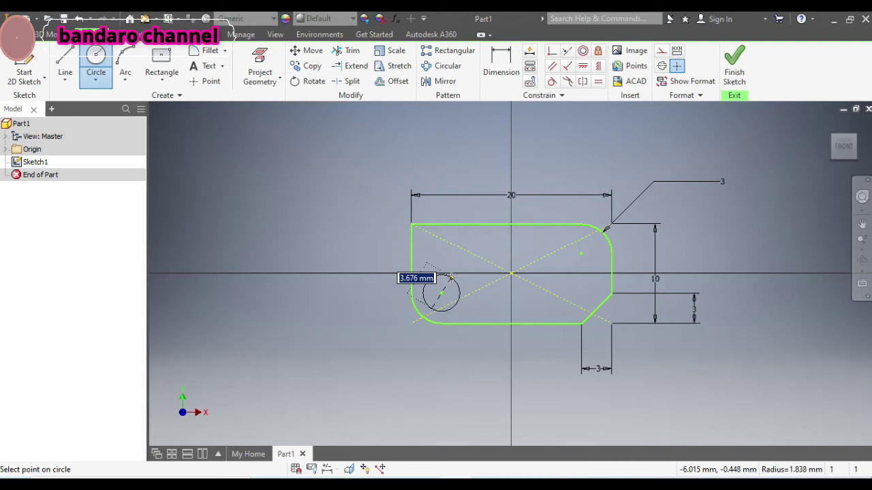
text(3)
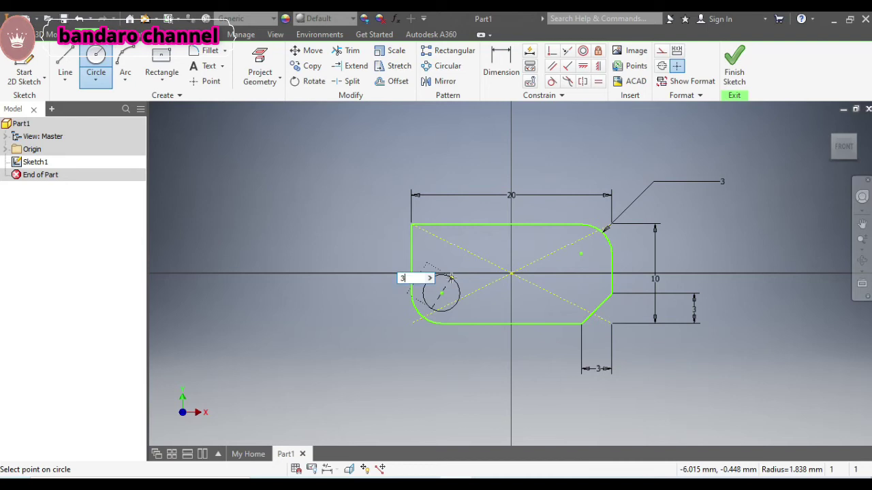
key(Return)
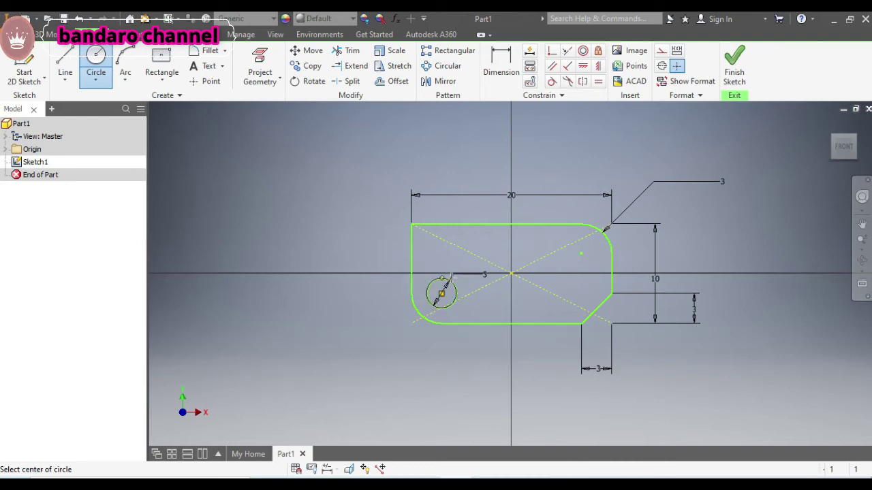
- Draw a 2 mm diameter circle centred on the upper-right fillet's centre point
click(581, 254)
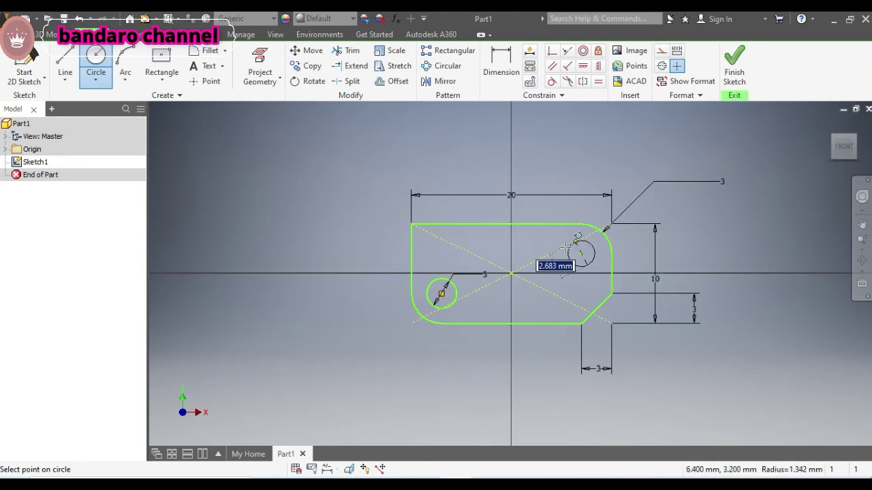
text(2)
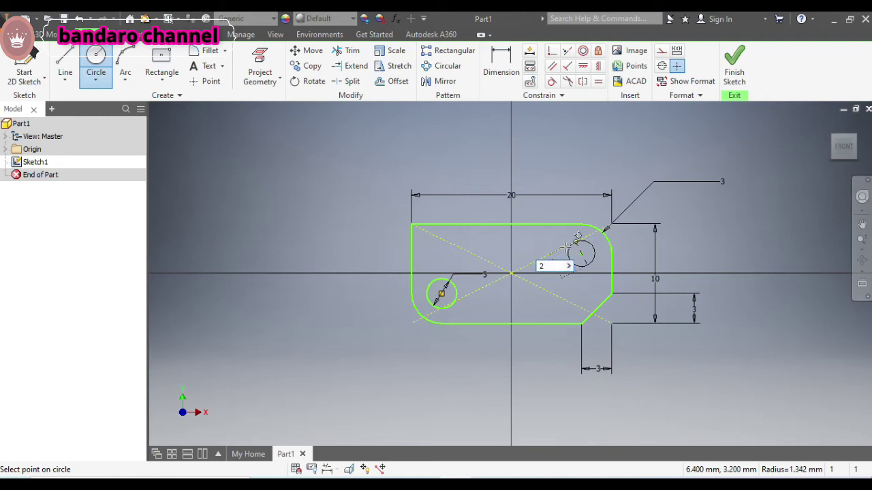
key(Return)
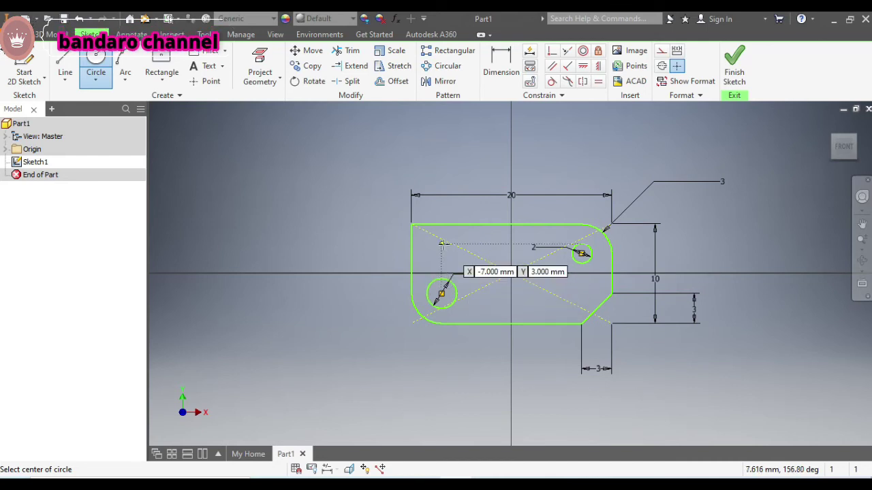
- Add a driven vertical dimension between the profile's upper edge and the centre of the 2 mm circle
click(503, 61)
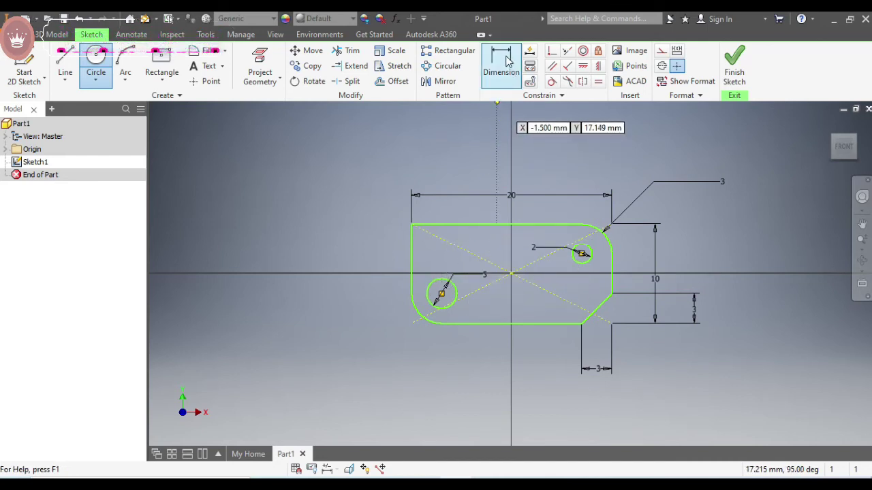
click(581, 224)
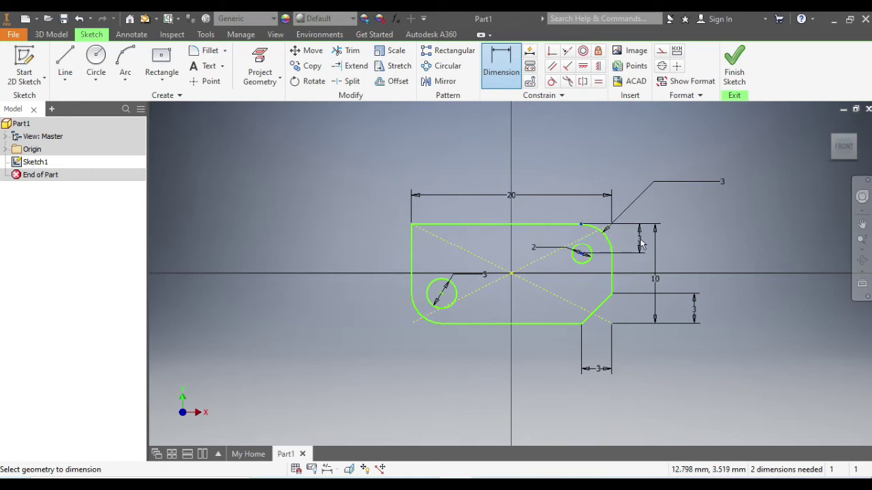
click(641, 243)
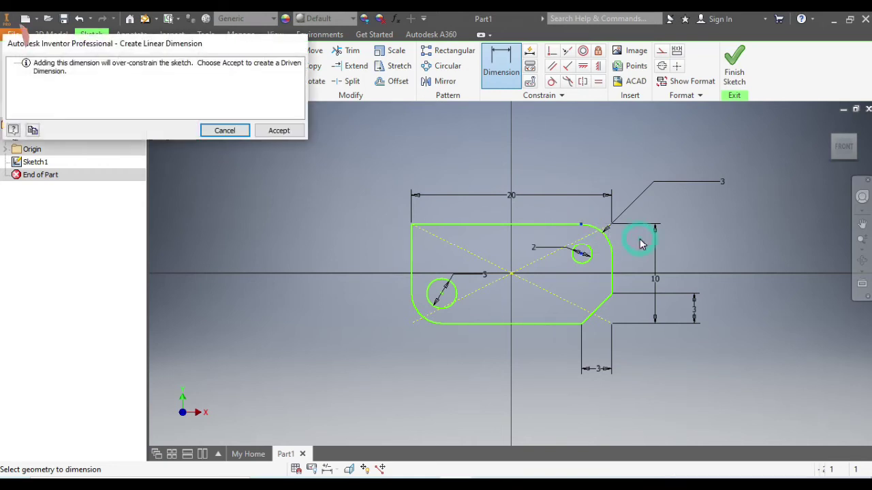
click(292, 133)
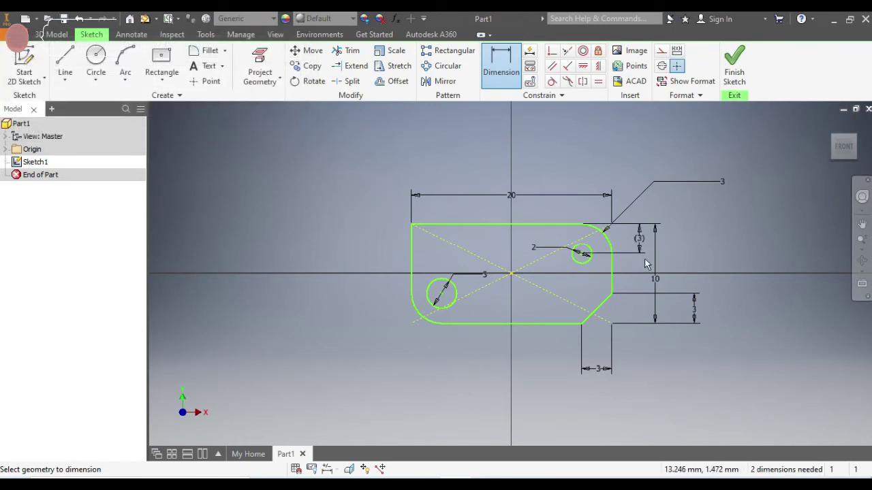
- Add a driven horizontal dimension from the 3 mm circle's centre to the profile's left edge, and finish the sketch
click(441, 298)
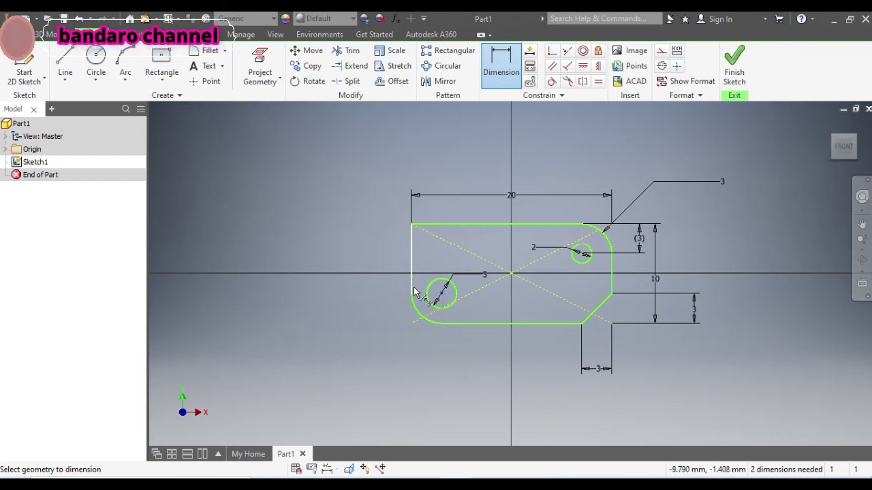
click(411, 289)
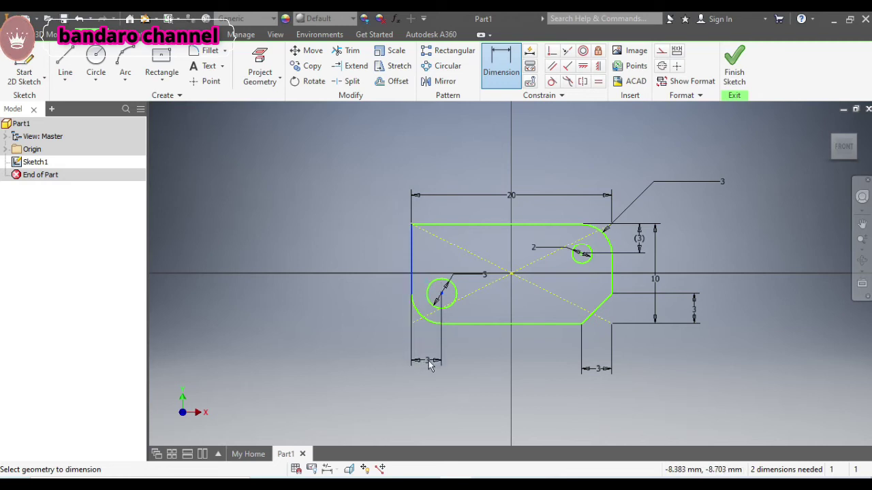
click(428, 364)
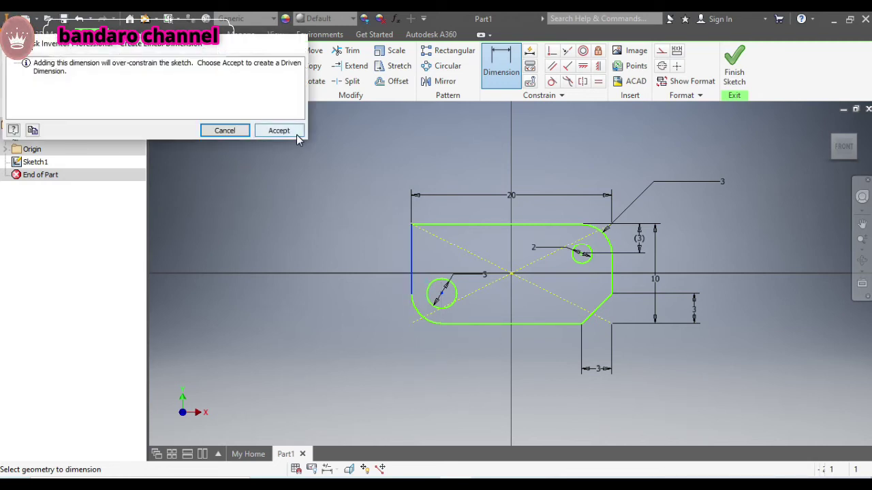
click(279, 131)
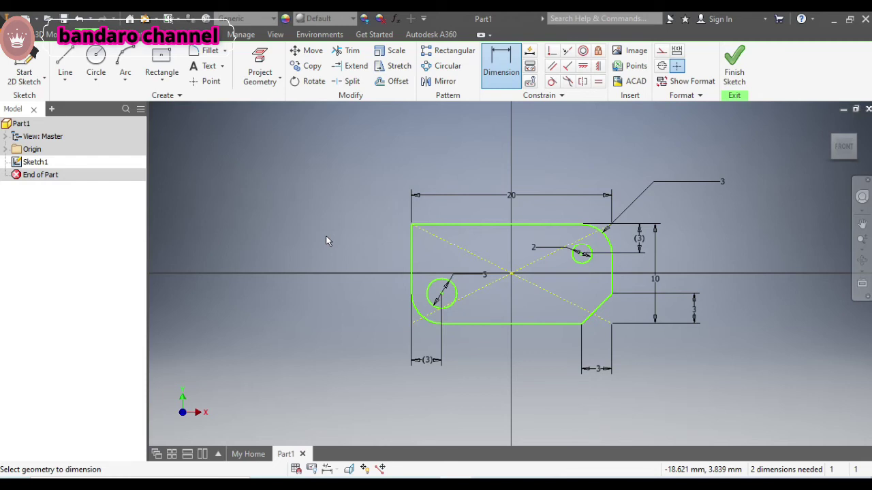
click(735, 63)
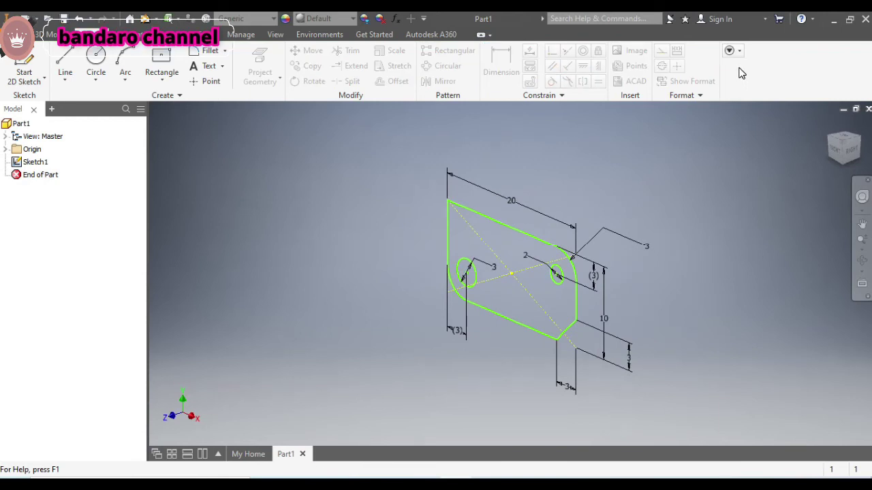
- Examine the finished sketch from the side, isometric and back orientations, ending in the upright back view
click(852, 154)
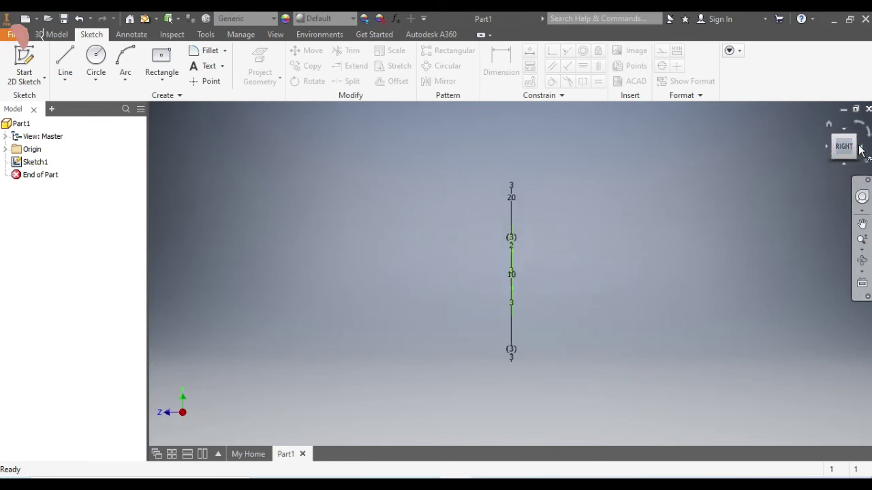
click(863, 152)
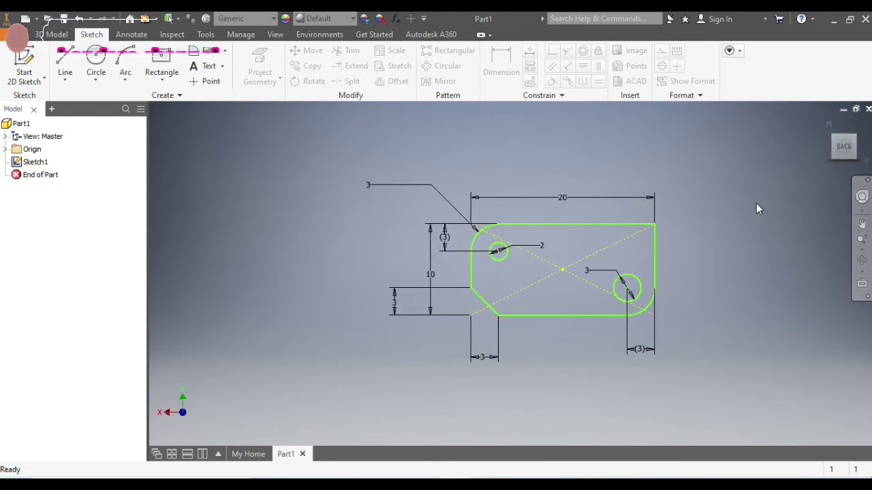
click(828, 125)
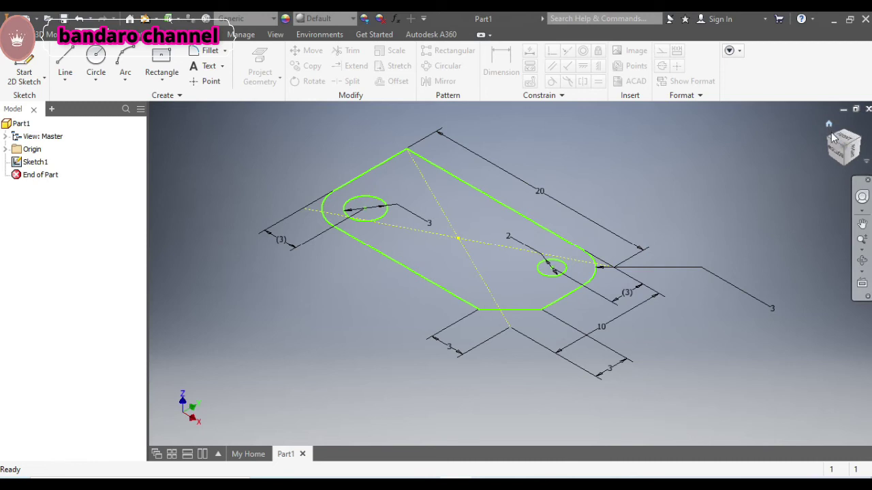
click(831, 143)
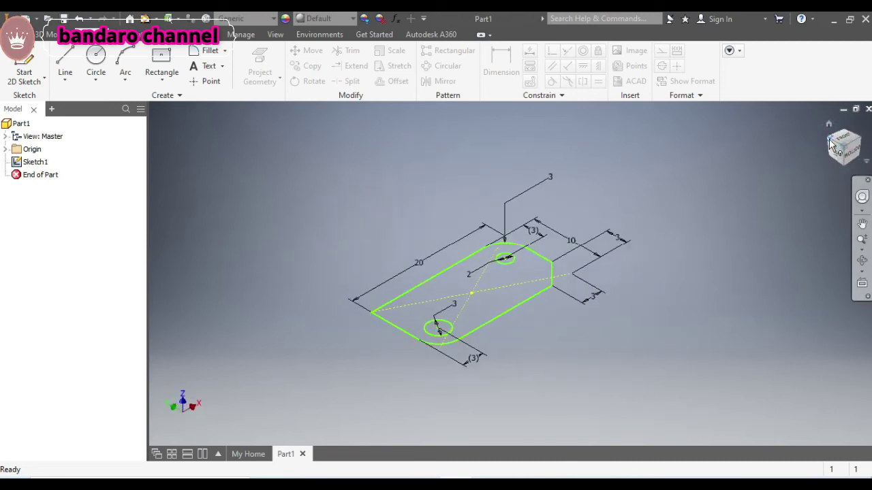
click(837, 157)
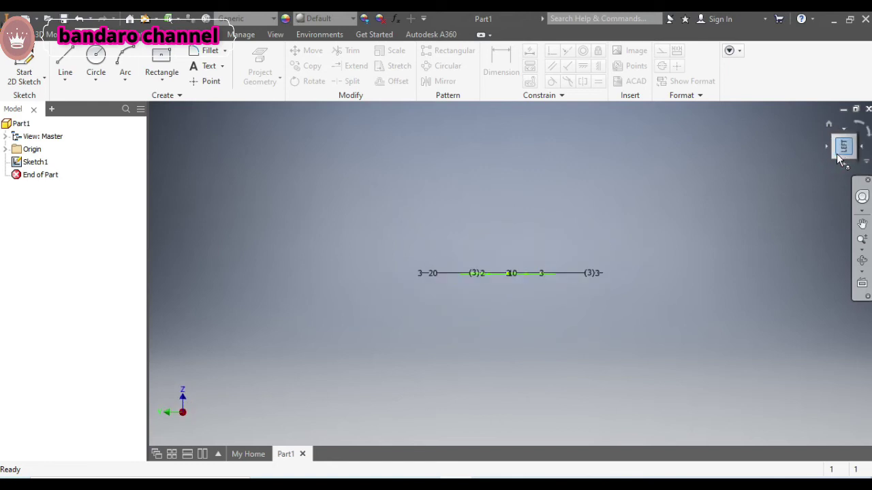
click(846, 169)
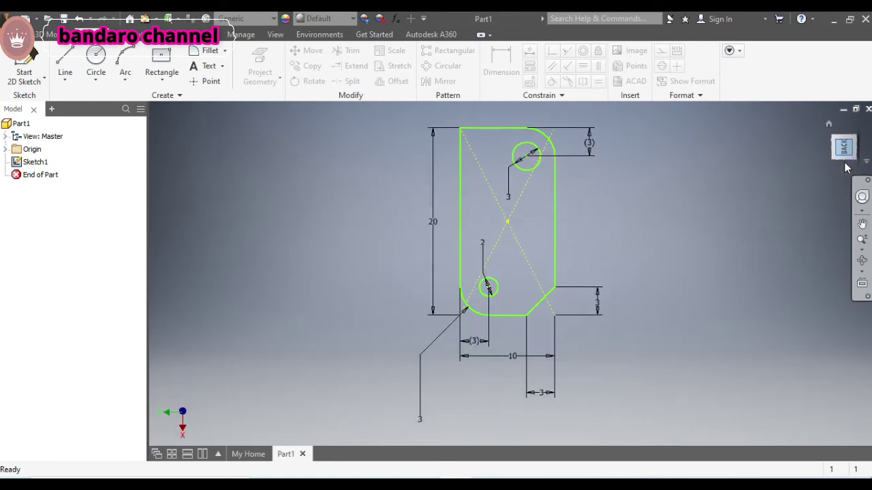
click(863, 148)
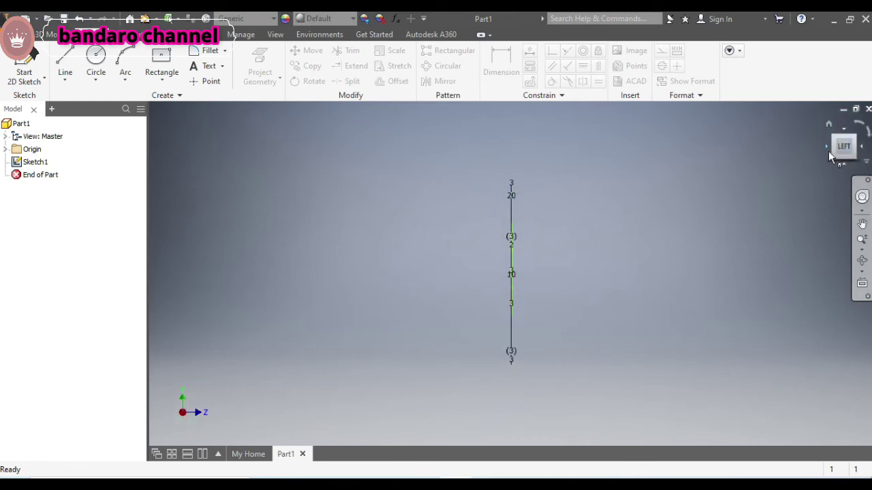
click(829, 149)
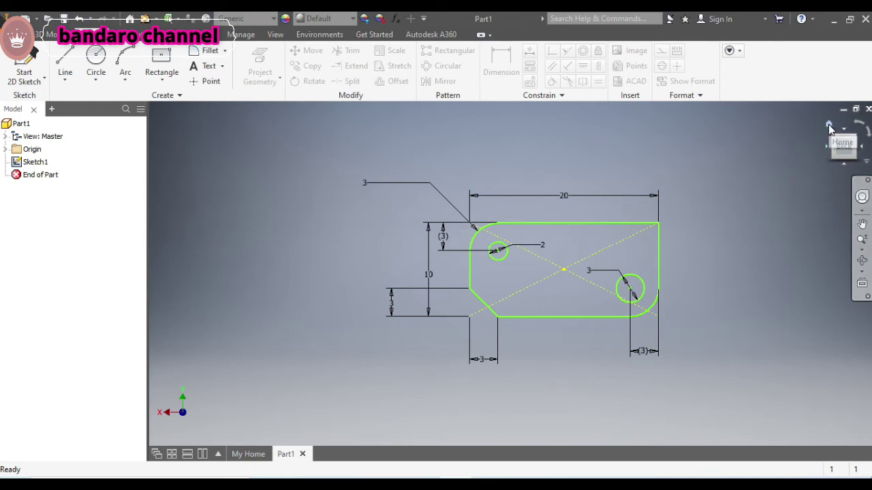
- Set the current view as Home with Fit to View, and define it as the Front view
right_click(829, 130)
mouse_move(816, 217)
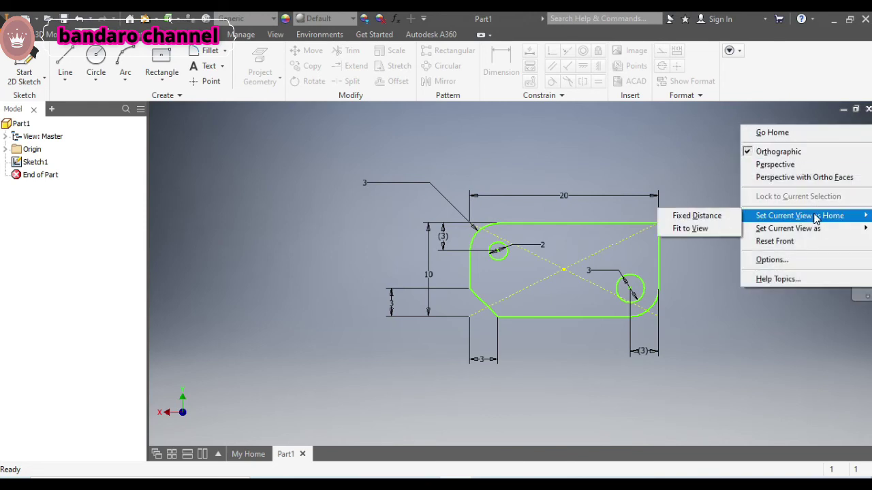
click(720, 230)
mouse_move(826, 124)
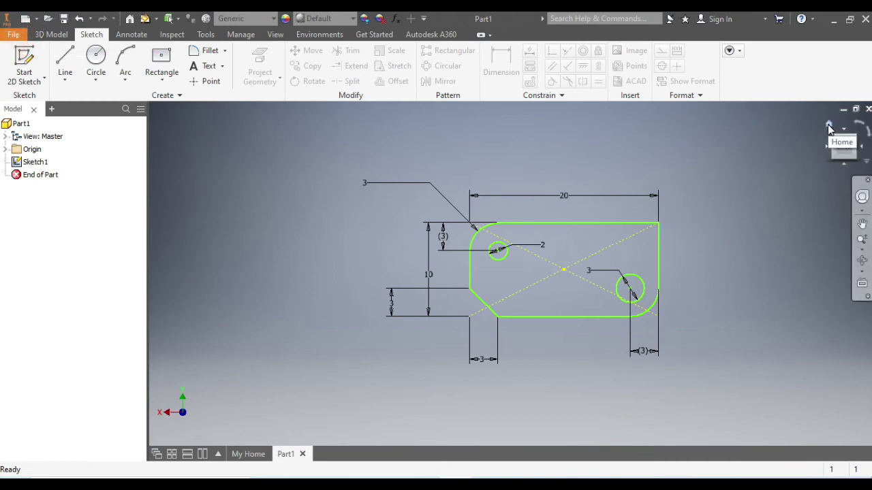
right_click(829, 130)
mouse_move(815, 229)
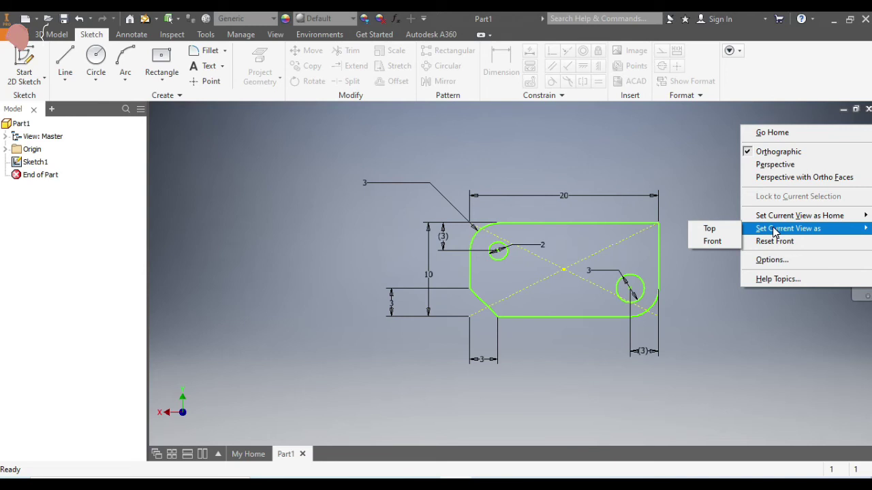
click(712, 241)
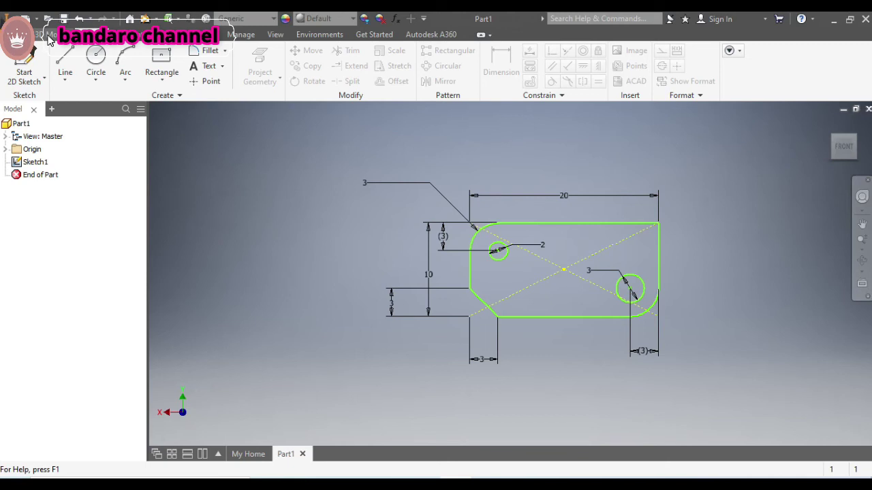
- Set up an Extrude of the plate profile, leaving out both circles, with a distance of 5 mm
click(49, 36)
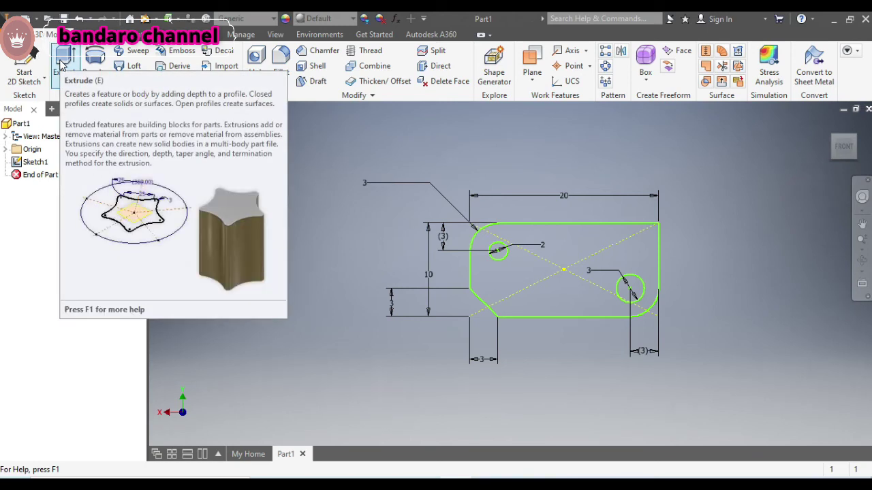
click(59, 61)
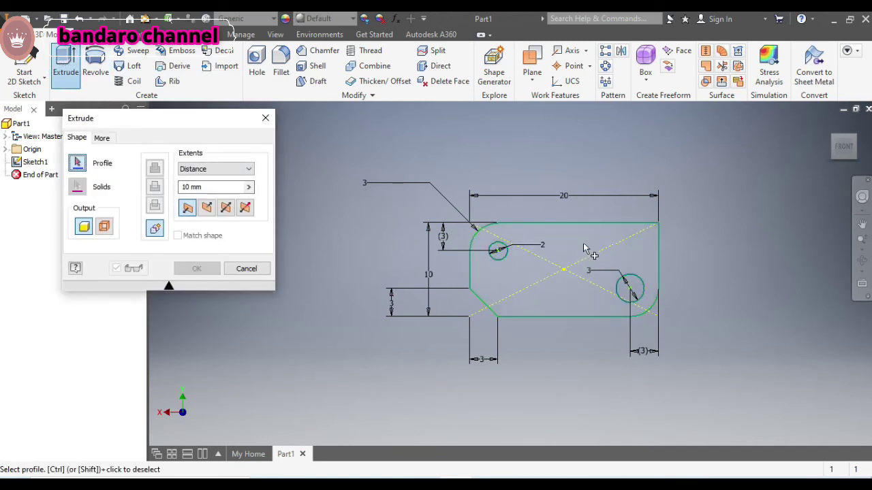
click(575, 238)
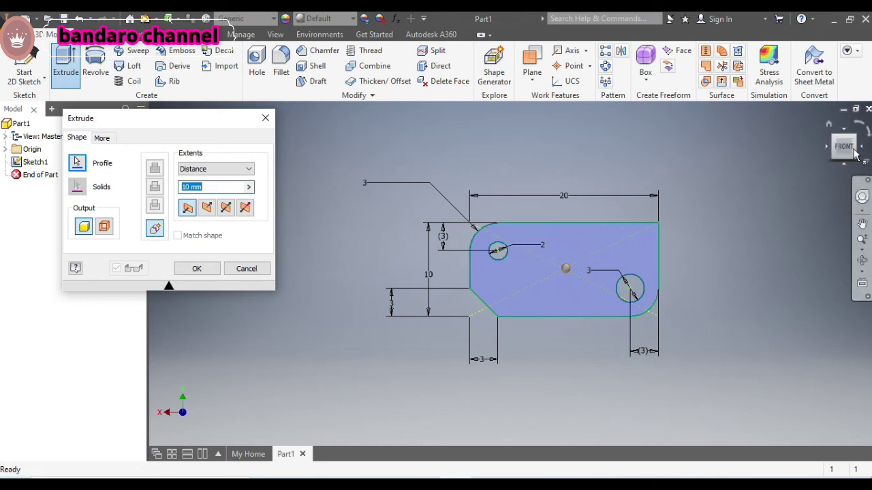
click(834, 141)
click(835, 141)
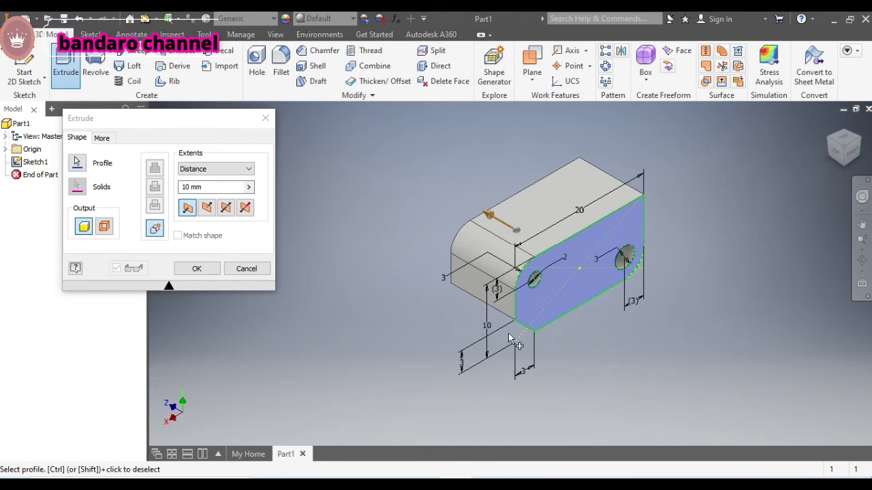
click(210, 186)
double_click(210, 186)
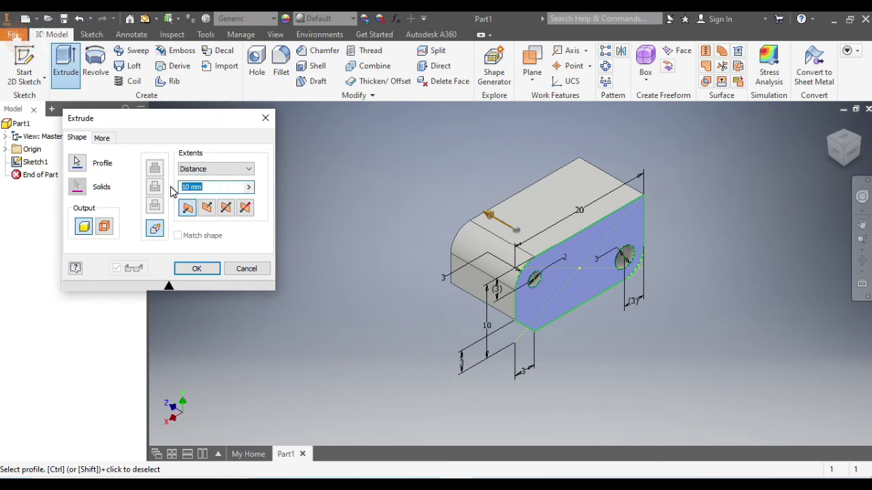
text(5)
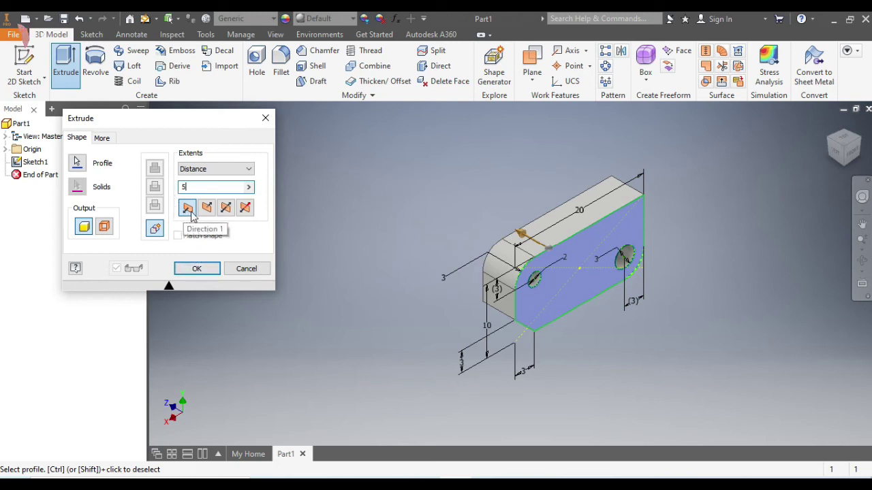
- Try the To, Between and Distance from Face extents for the plate extrusion, then return to Distance
click(223, 169)
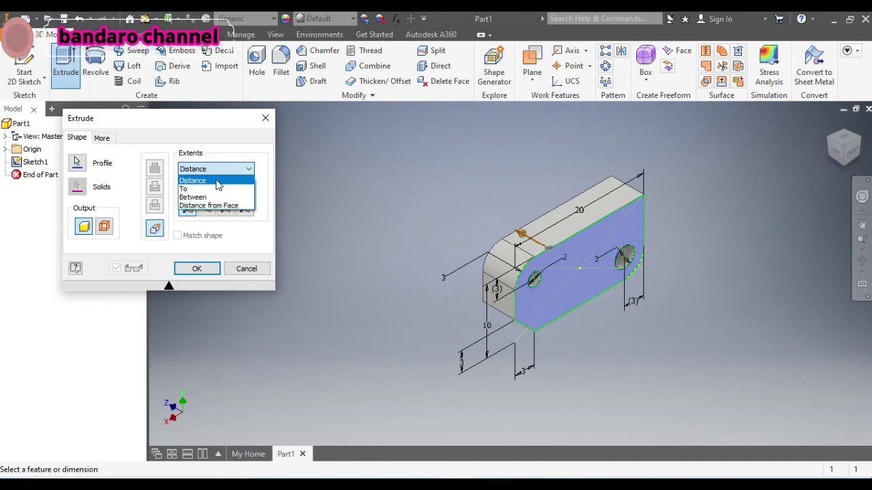
click(217, 181)
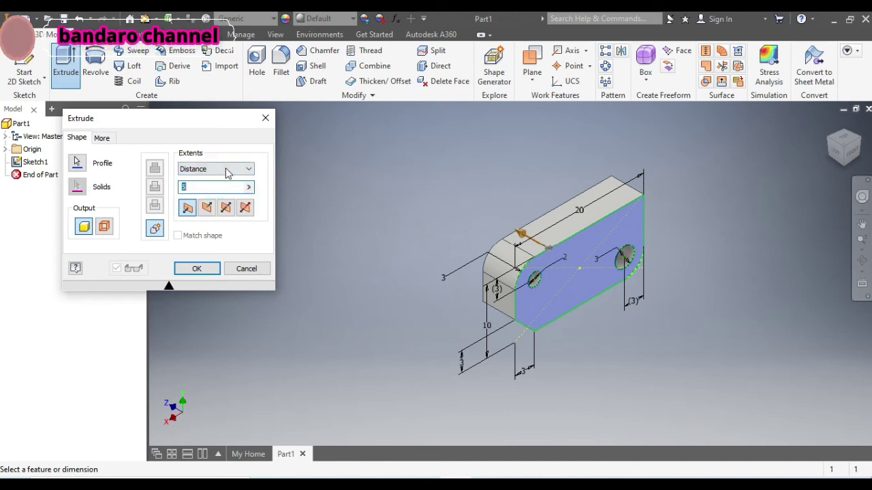
click(226, 168)
click(208, 189)
click(237, 170)
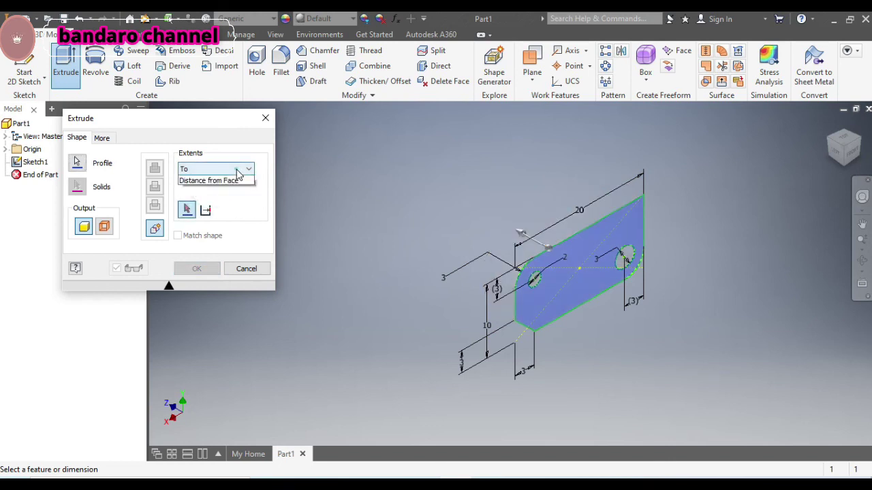
click(225, 197)
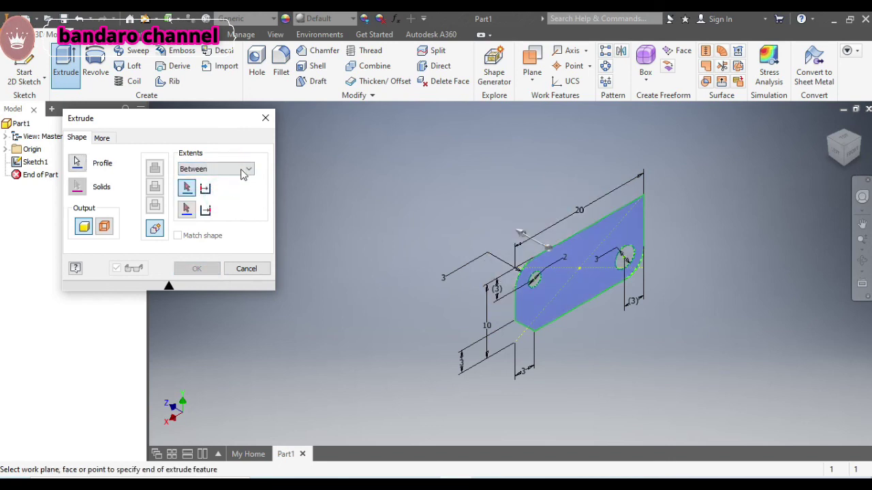
click(242, 169)
click(230, 205)
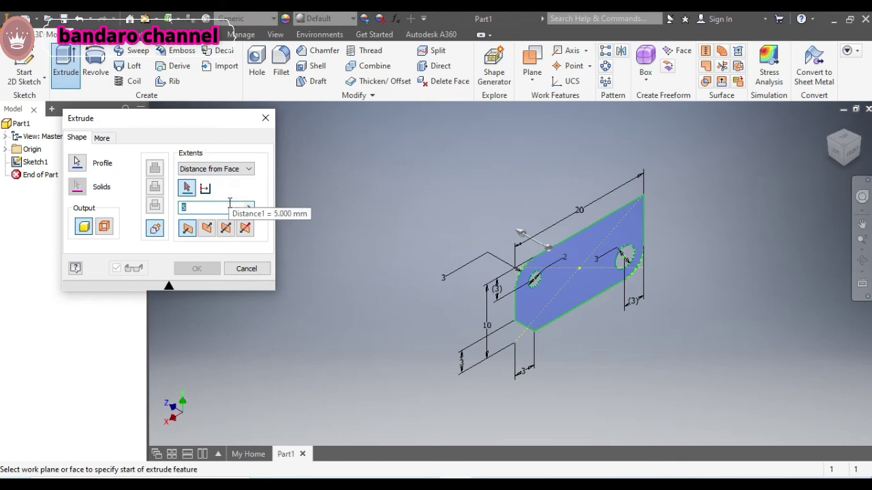
click(246, 171)
click(231, 179)
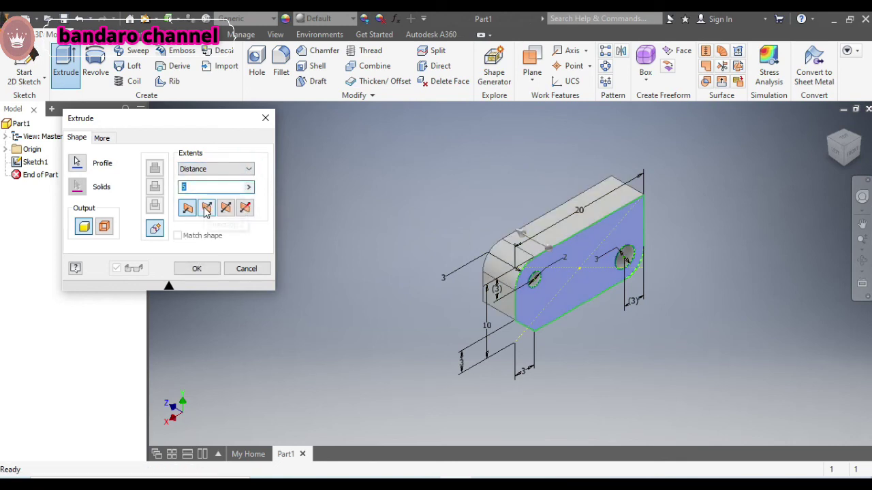
- Try the Direction 2, Symmetric and Asymmetric options for the 5 mm plate extrusion
click(215, 188)
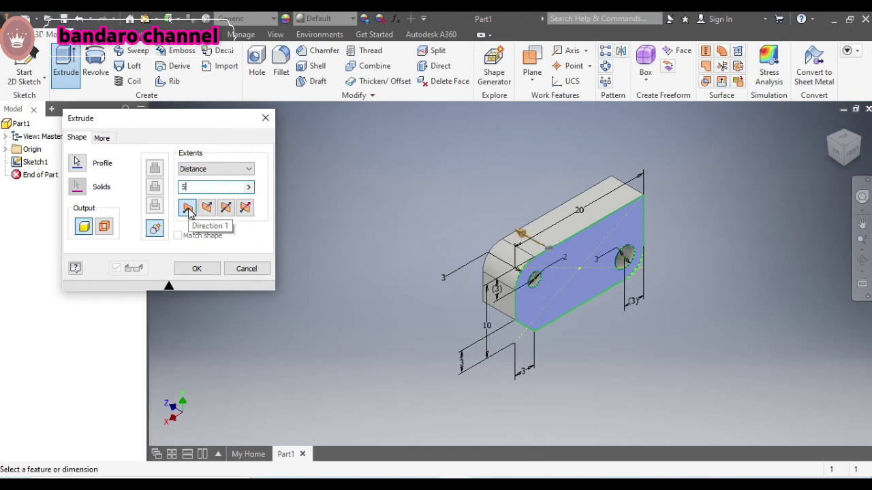
click(207, 210)
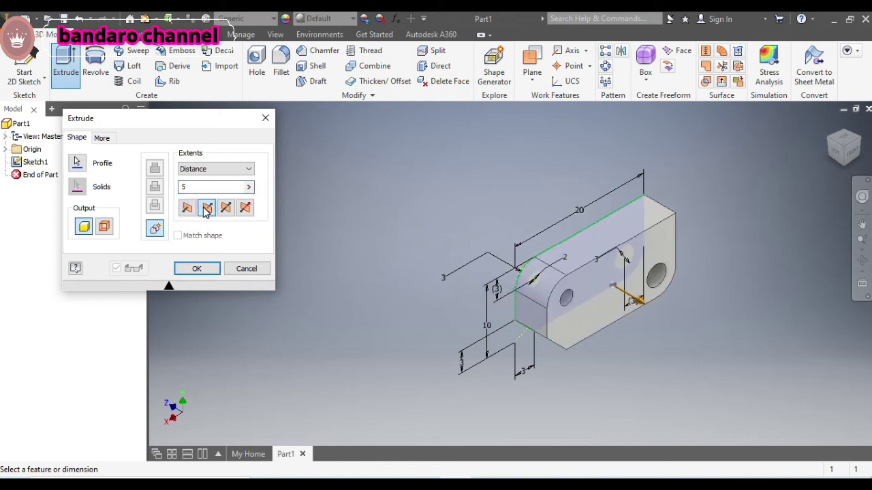
click(225, 210)
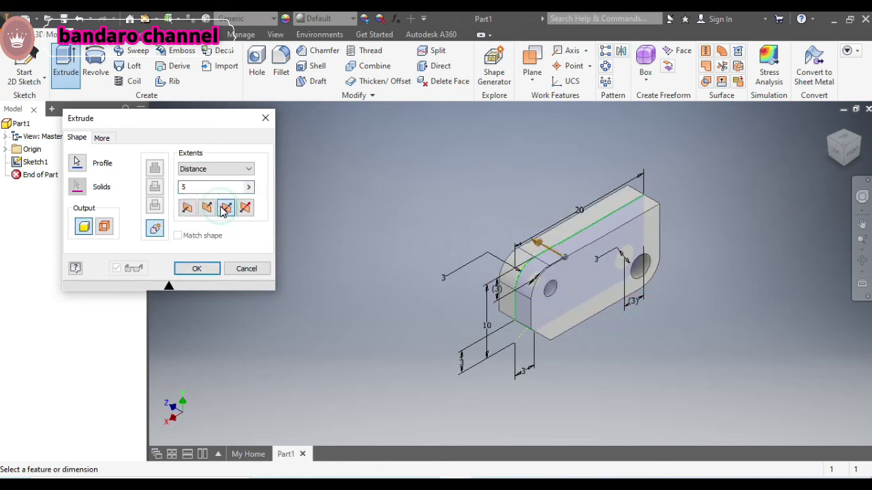
click(245, 209)
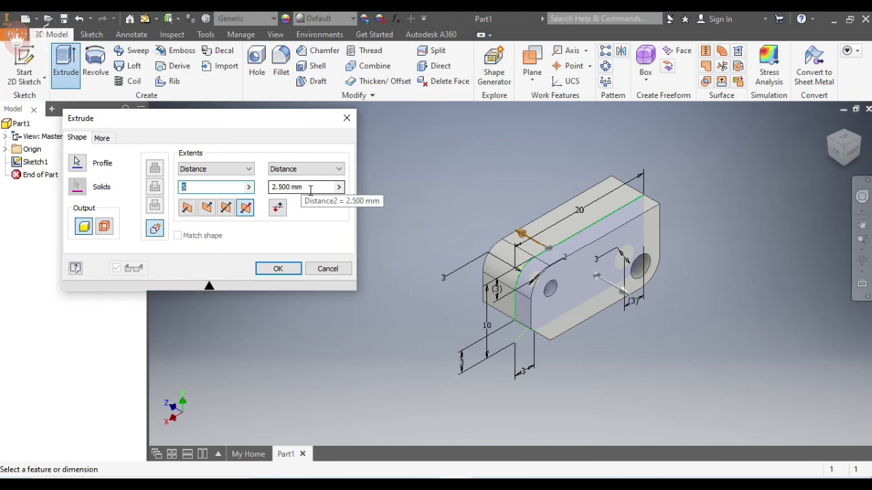
click(210, 210)
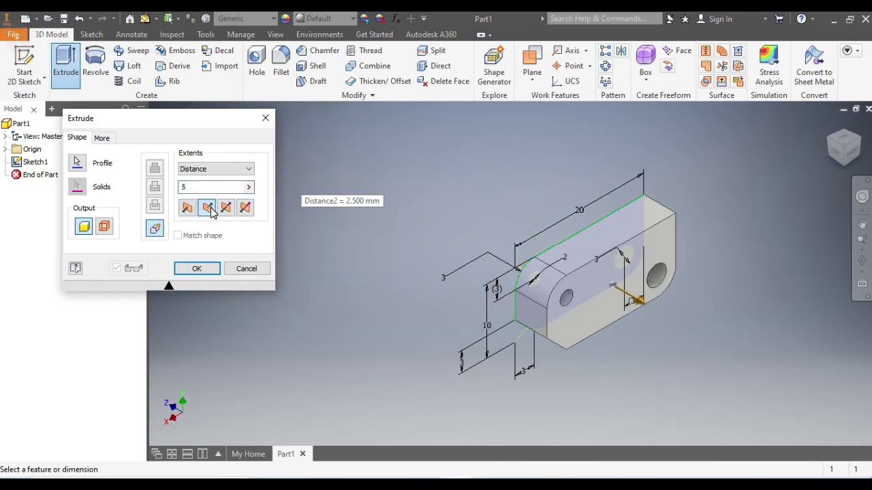
- Set the extrusion to Direction 1 and create the 5 mm thick plate
click(188, 212)
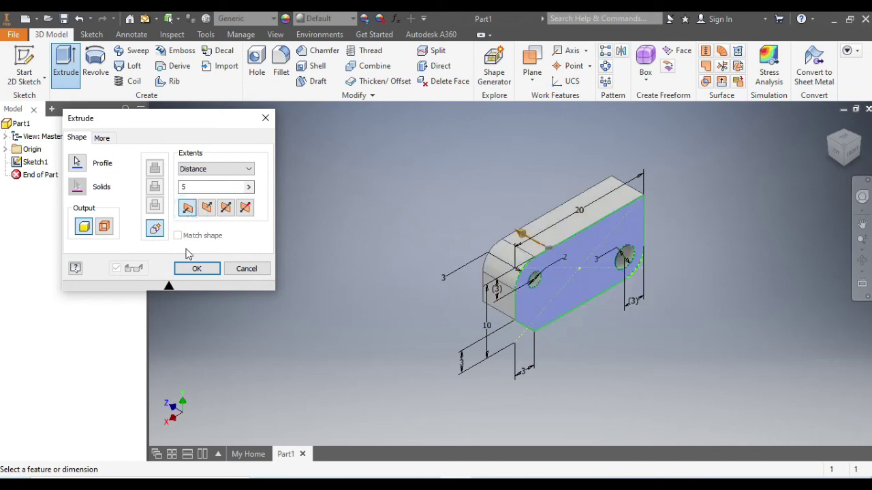
click(194, 271)
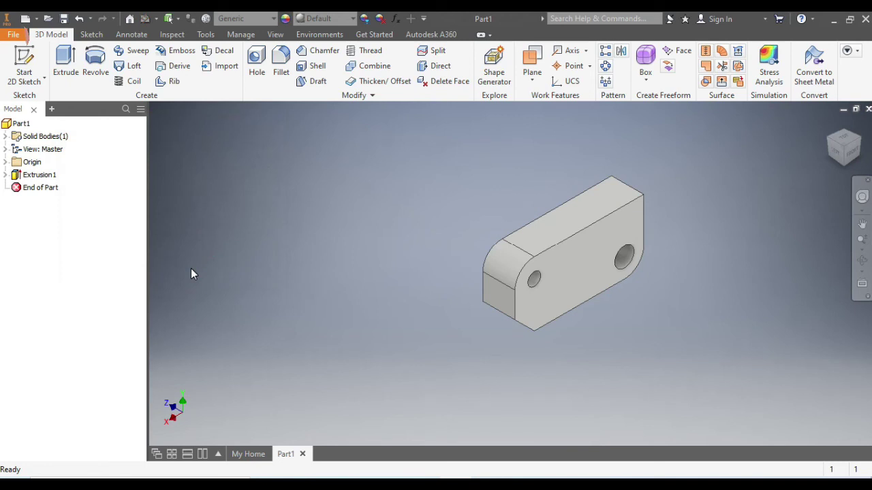
- Start a new sketch with the Line tool on the plate's flat end face beside the 3 mm hole
click(830, 145)
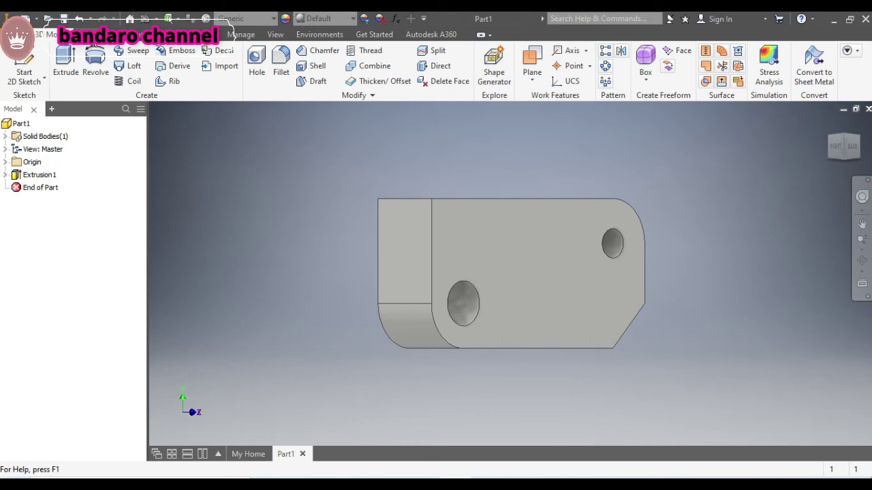
click(78, 34)
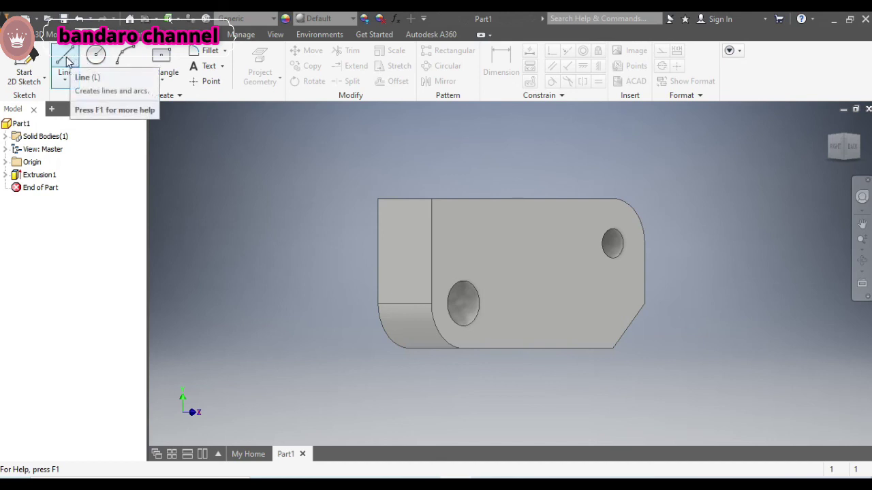
click(68, 60)
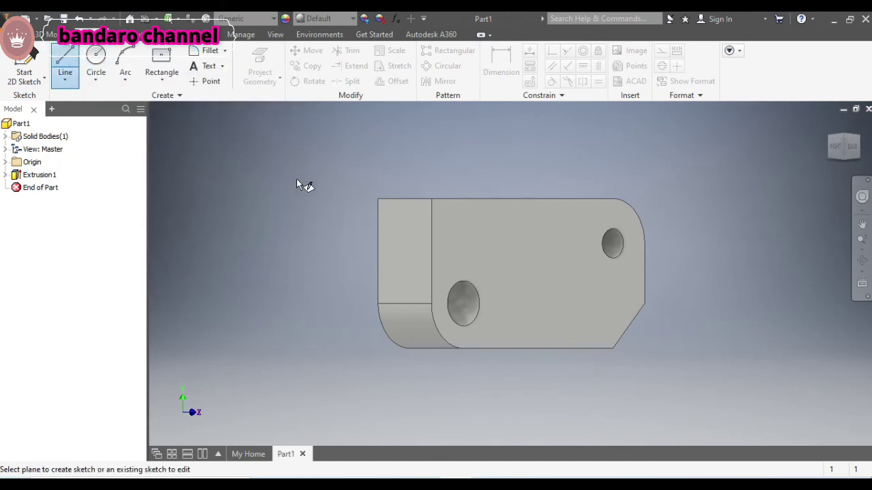
click(391, 248)
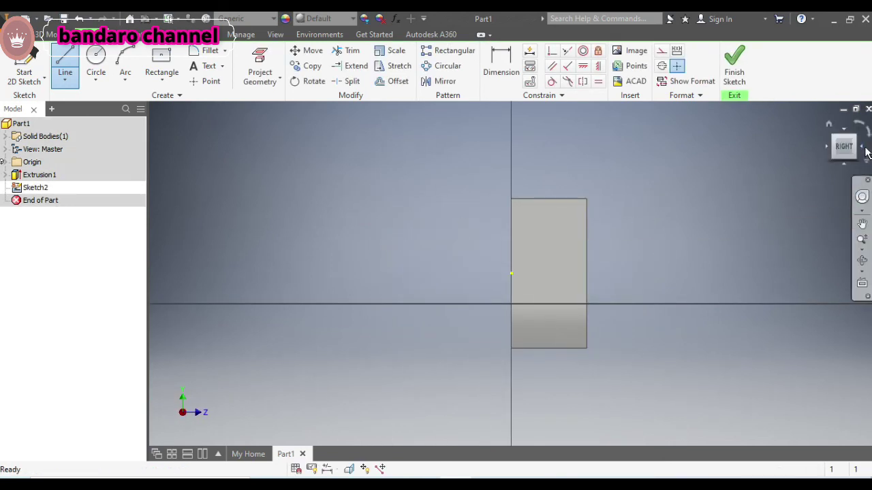
- Examine the plate from the back and from several upper and lower isometric orientations
click(863, 149)
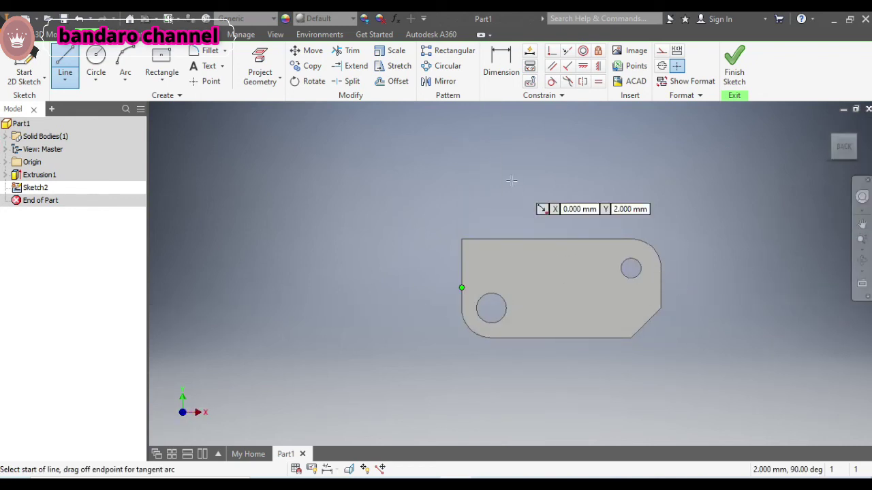
click(833, 141)
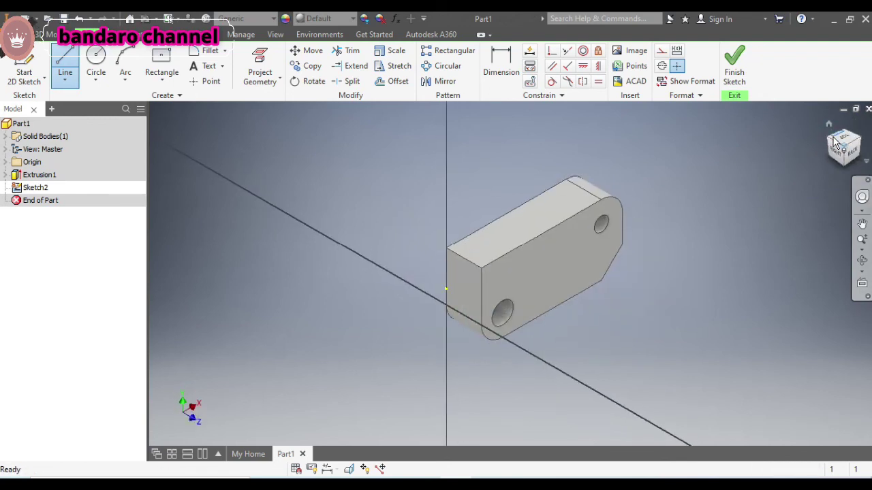
click(840, 167)
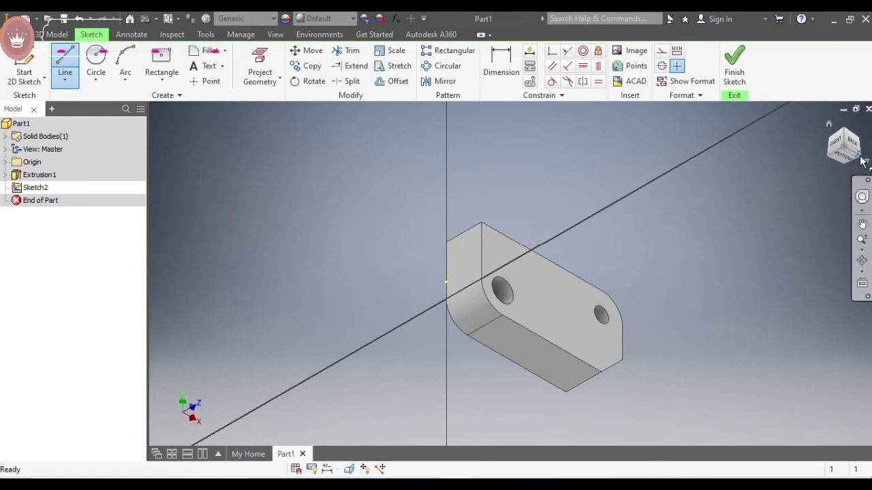
click(860, 159)
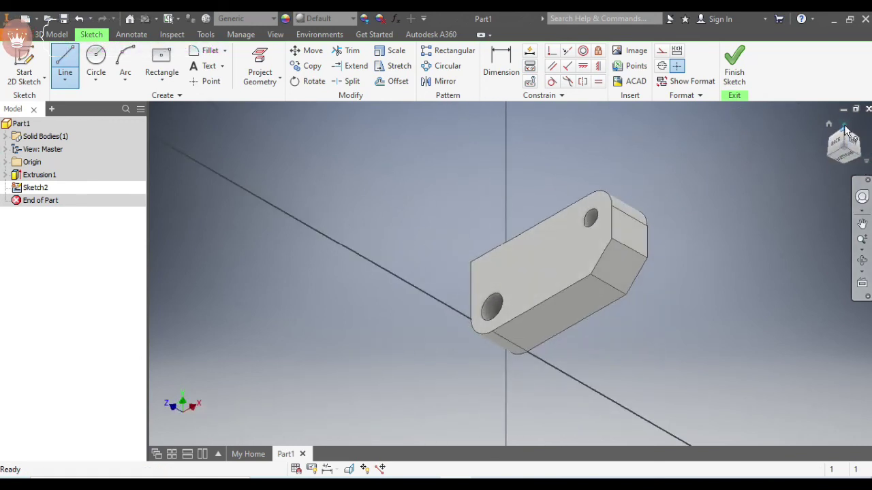
click(845, 133)
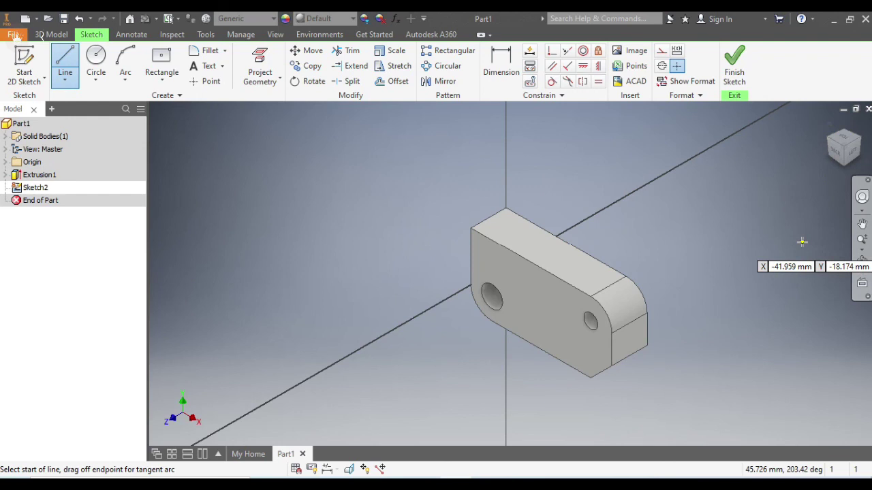